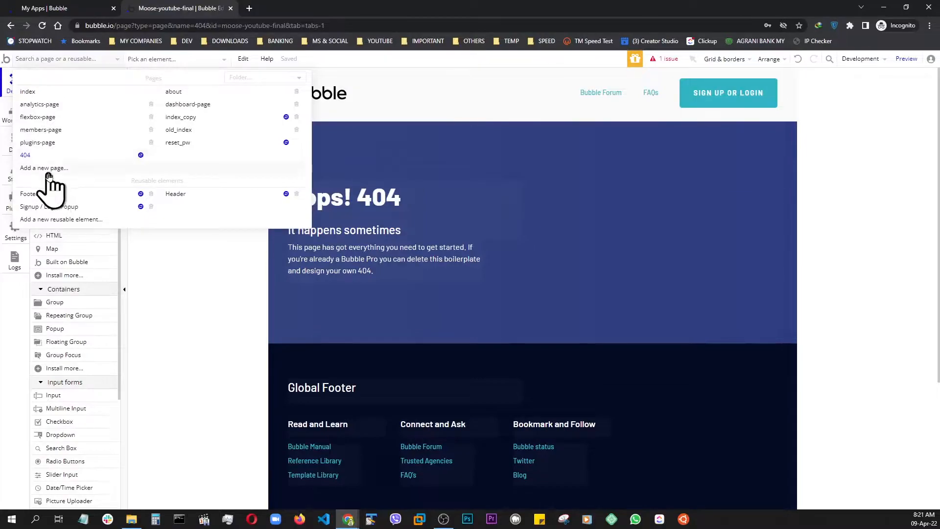
Create a new page named flext-table and show the grid on its canvas.
click(48, 169)
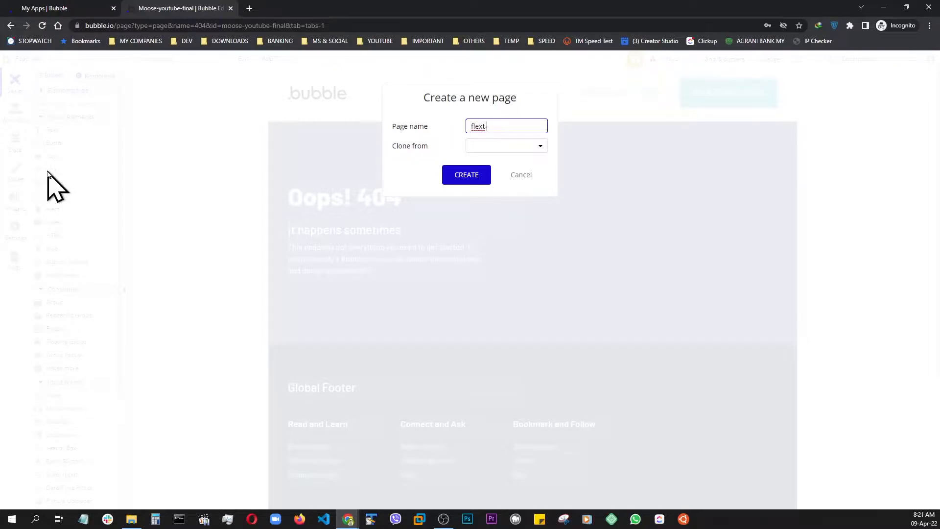
click(467, 176)
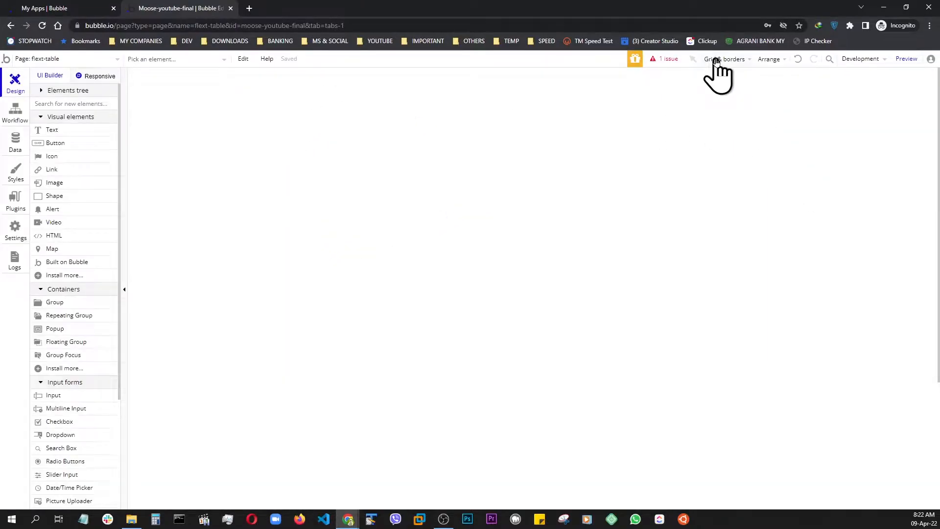
click(720, 59)
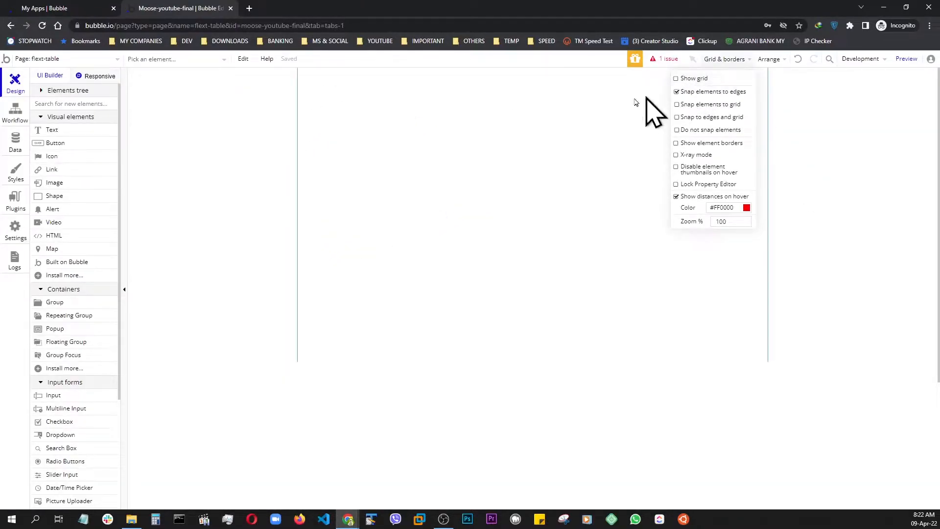
click(677, 80)
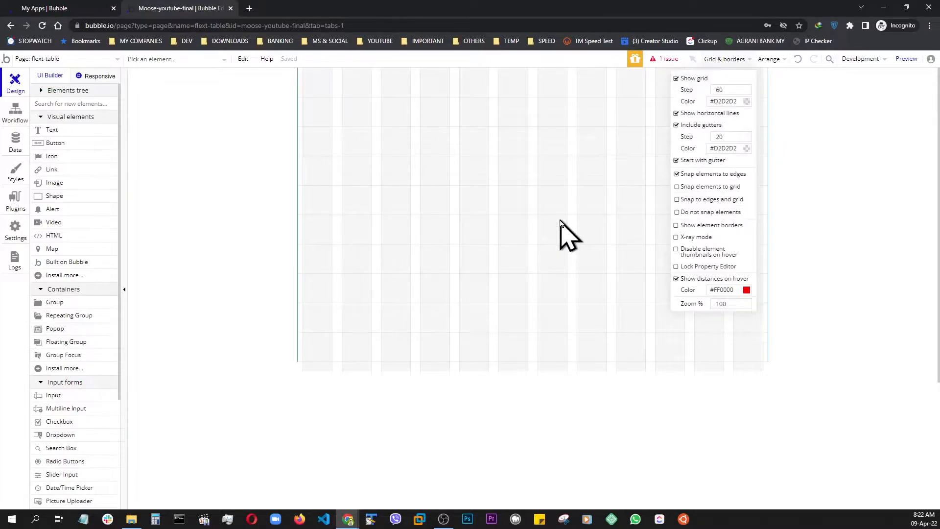
click(544, 259)
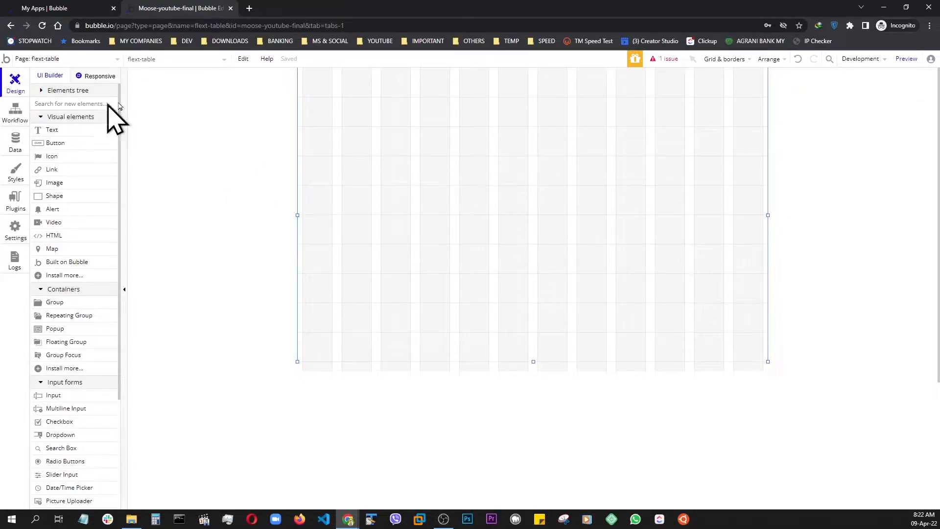
Upgrade the page to the beta responsive engine and dismiss the trial activation offer.
click(100, 76)
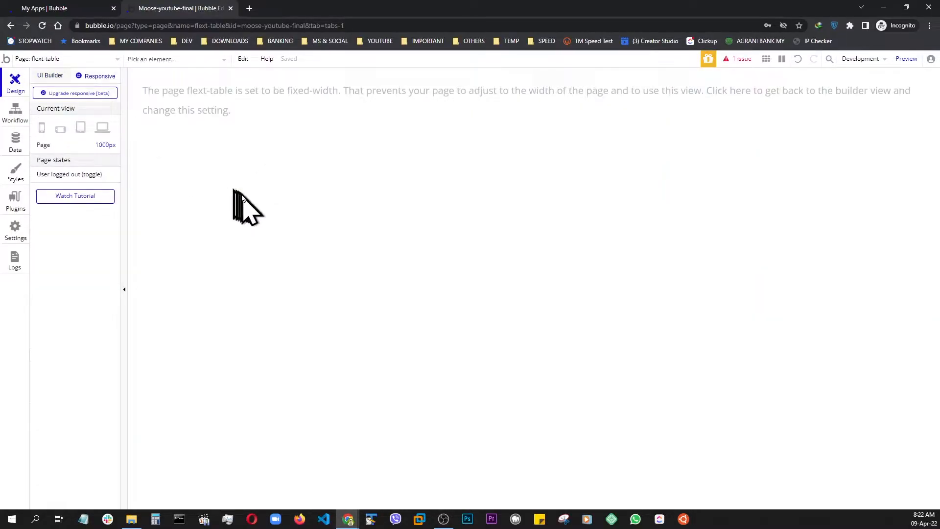
click(61, 94)
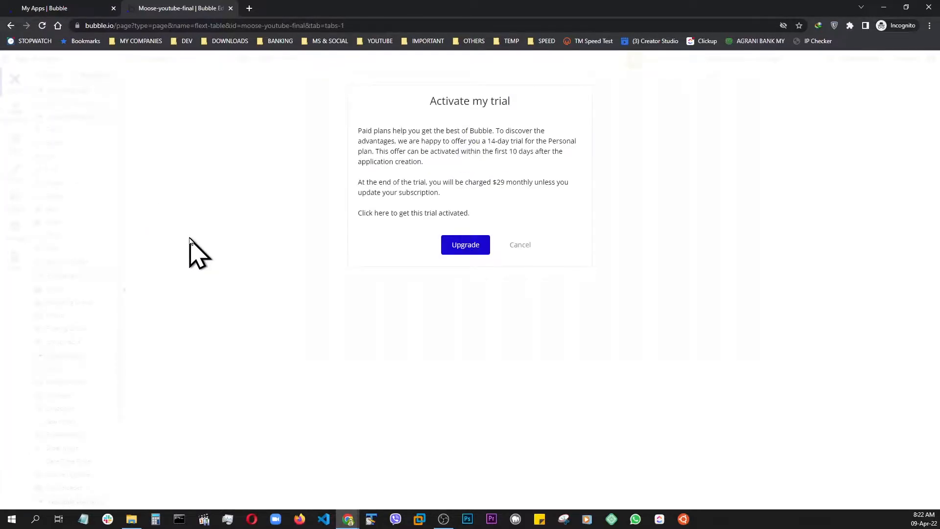
click(518, 249)
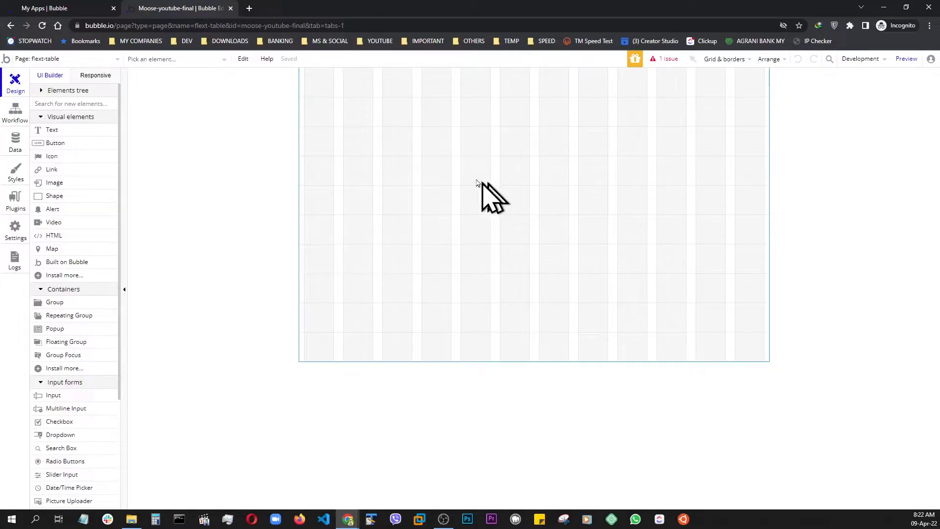
Set the container layout of the flext-table page to Column.
double_click(434, 182)
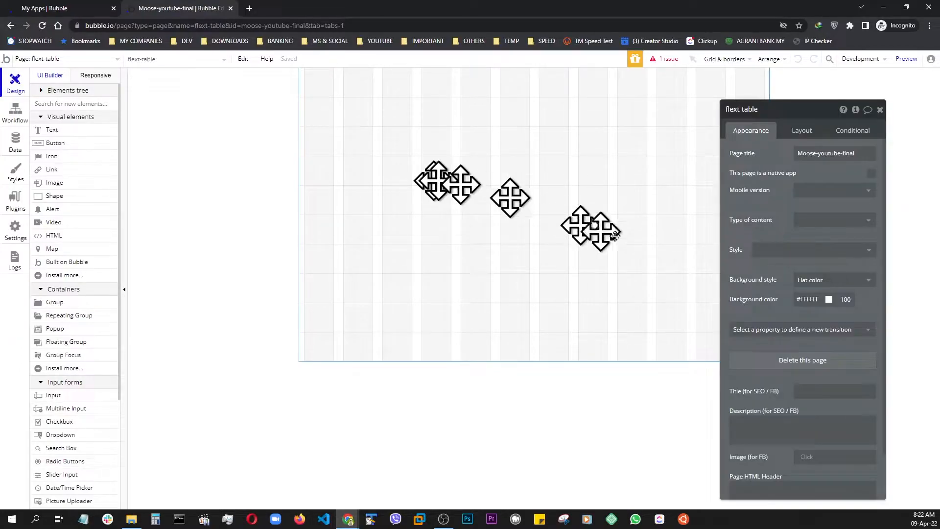
click(799, 131)
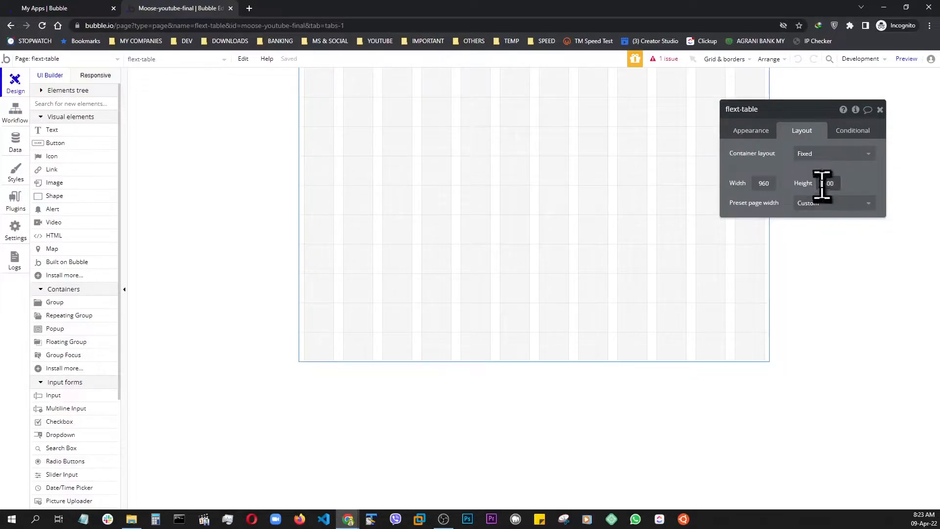
click(806, 156)
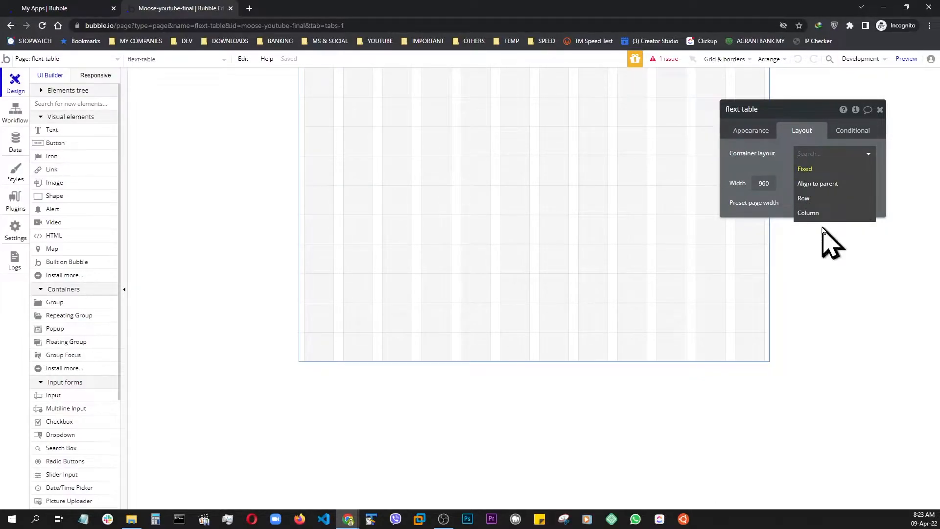
click(809, 218)
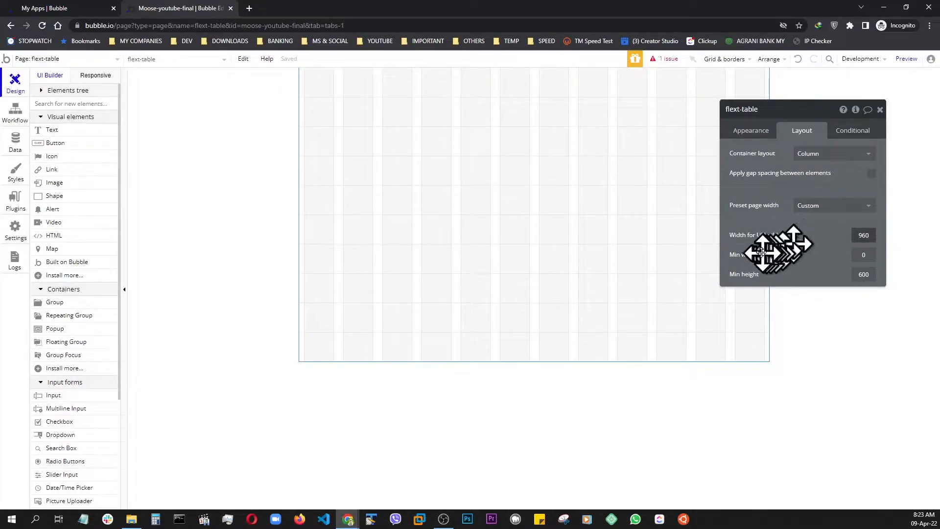
Set the page's width for the UI builder to 1200 and its minimum height to 800.
key(BackSpace)
key(BackSpace)
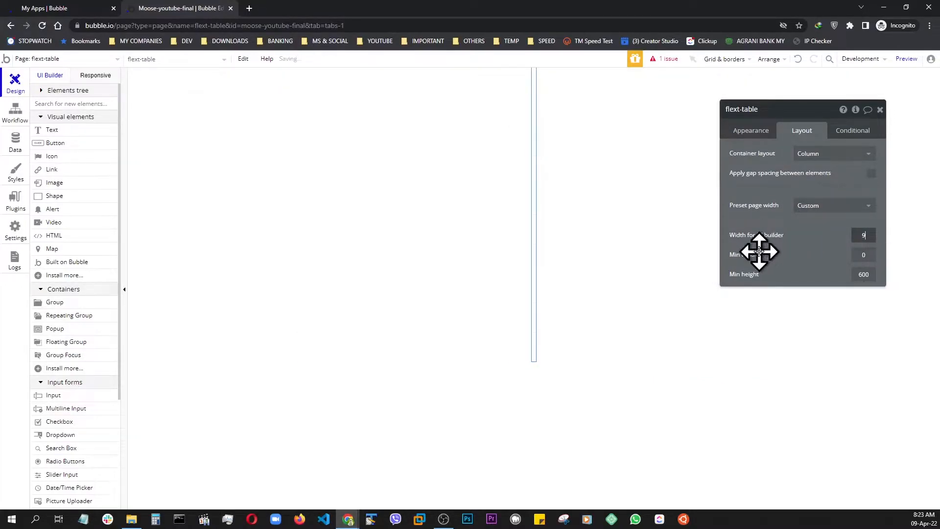
text(1200)
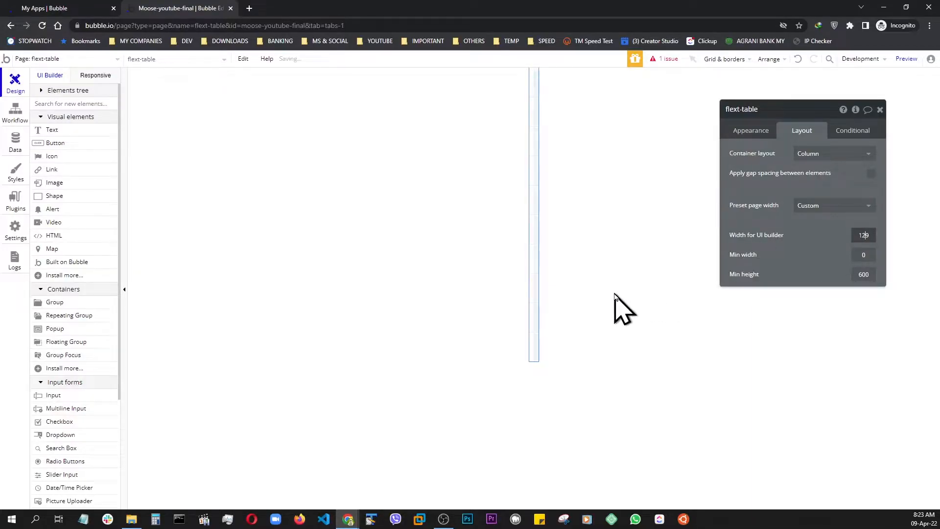
key(Delete)
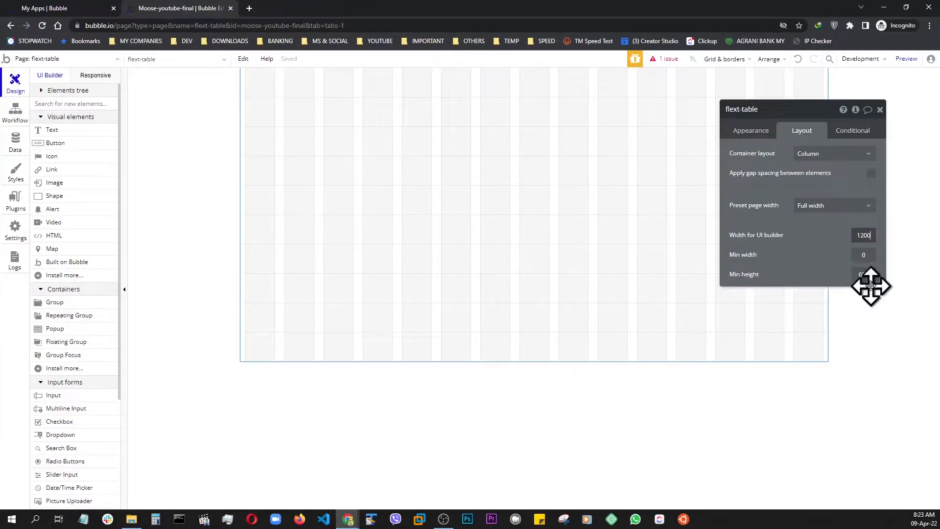
drag(862, 275, 707, 301)
key(BackSpace)
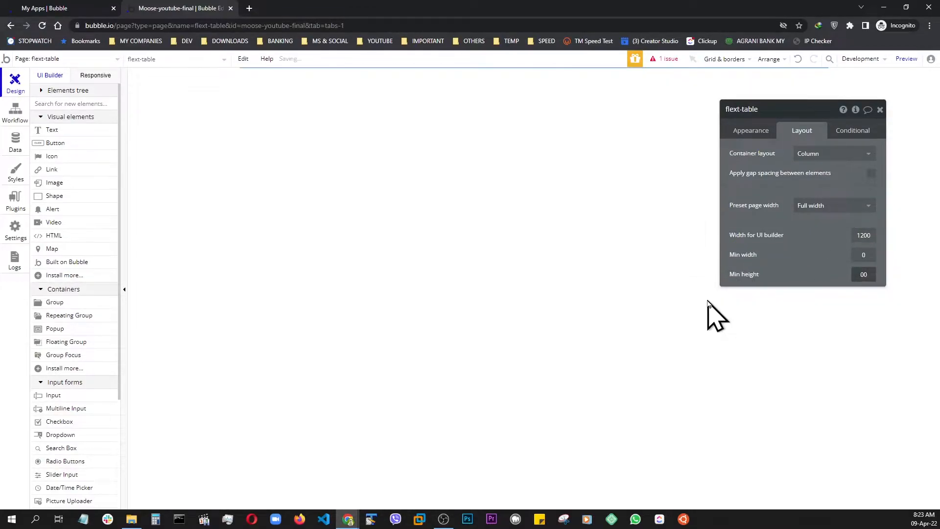
text(8)
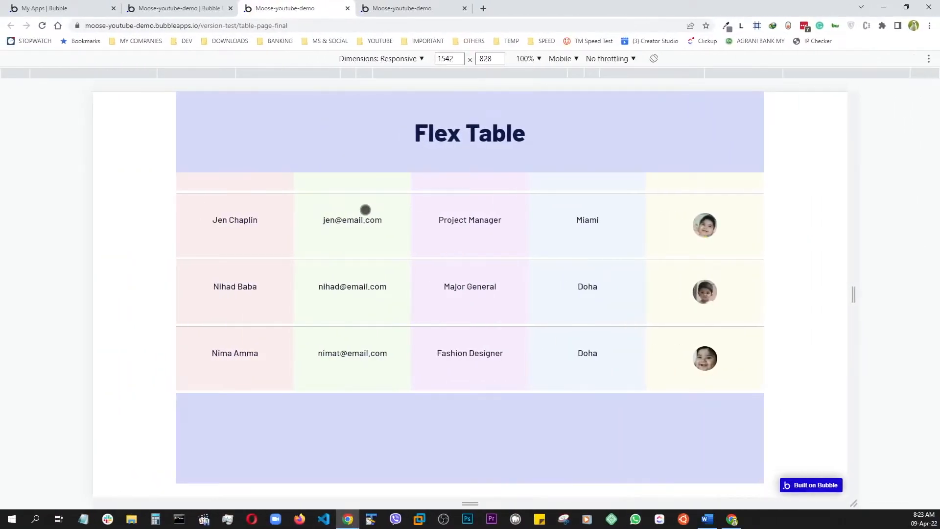
Review the finished Flex Table demo page and the app's User records and field definitions.
scroll(336, 243, up, 4)
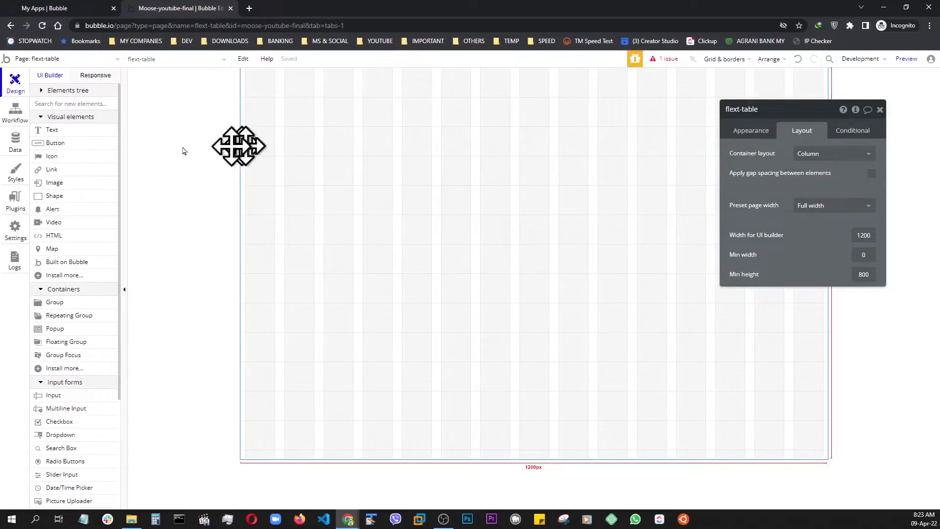
click(16, 141)
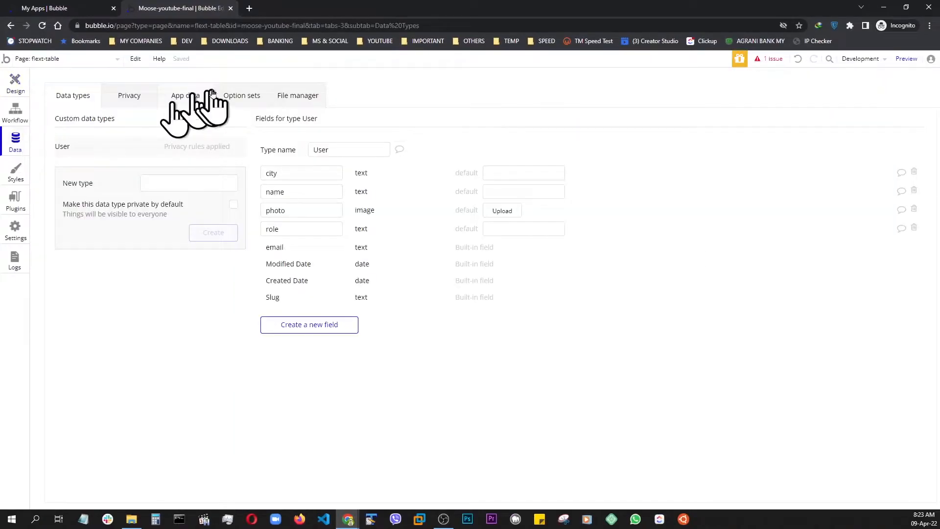
click(182, 97)
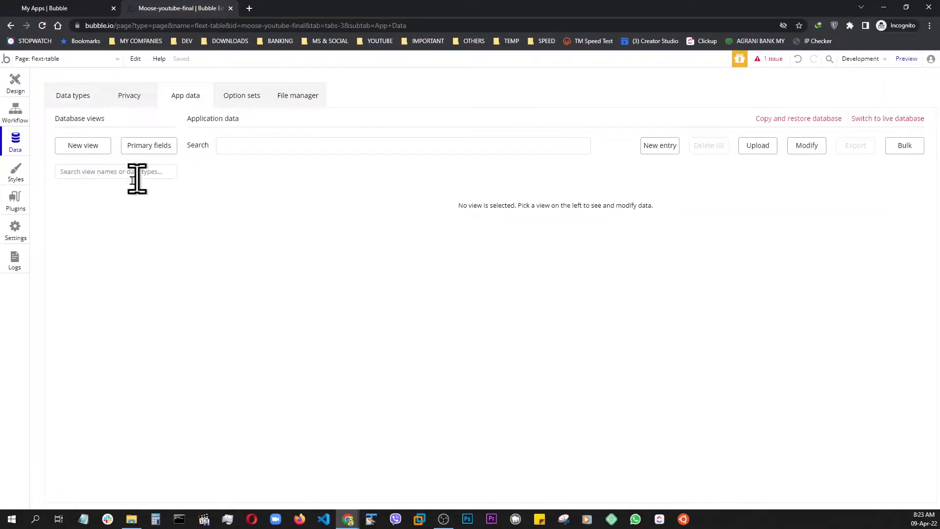
click(68, 201)
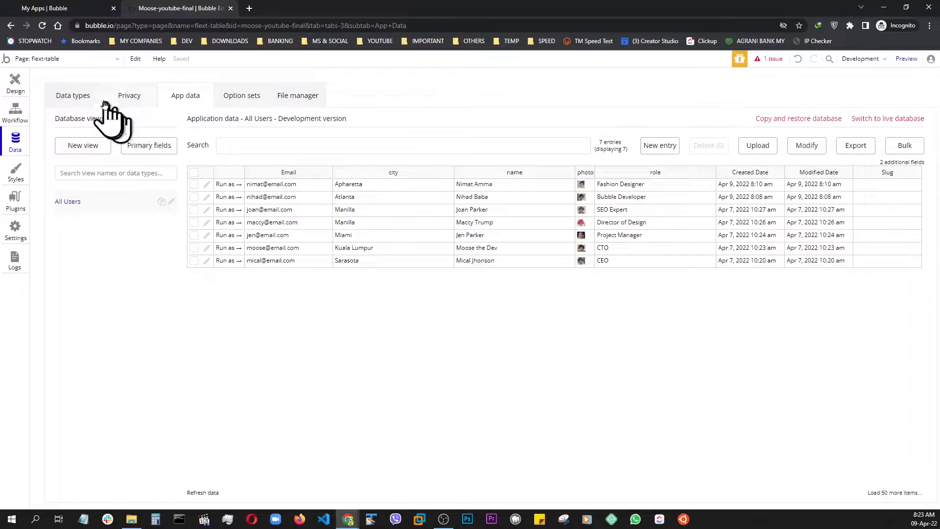
click(78, 96)
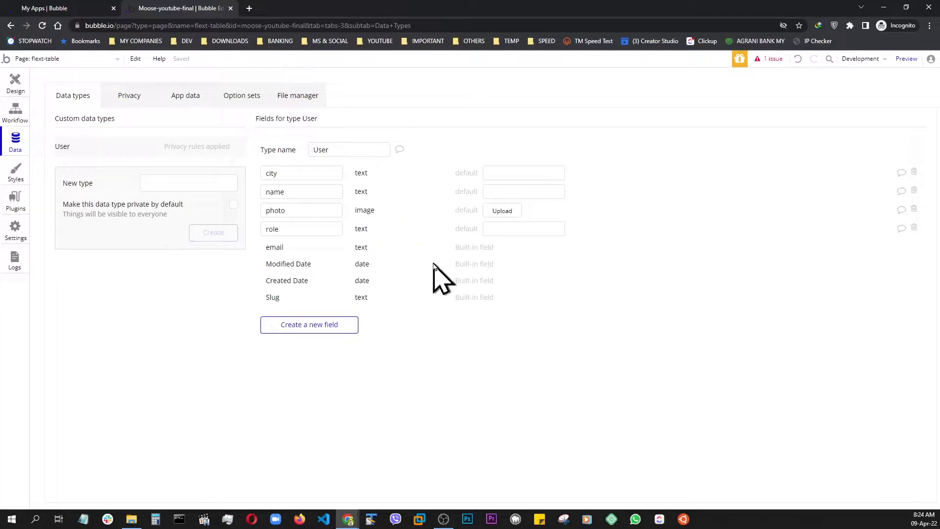
Delete the Privacy Rules entry from the User data type so it is publicly visible.
click(122, 101)
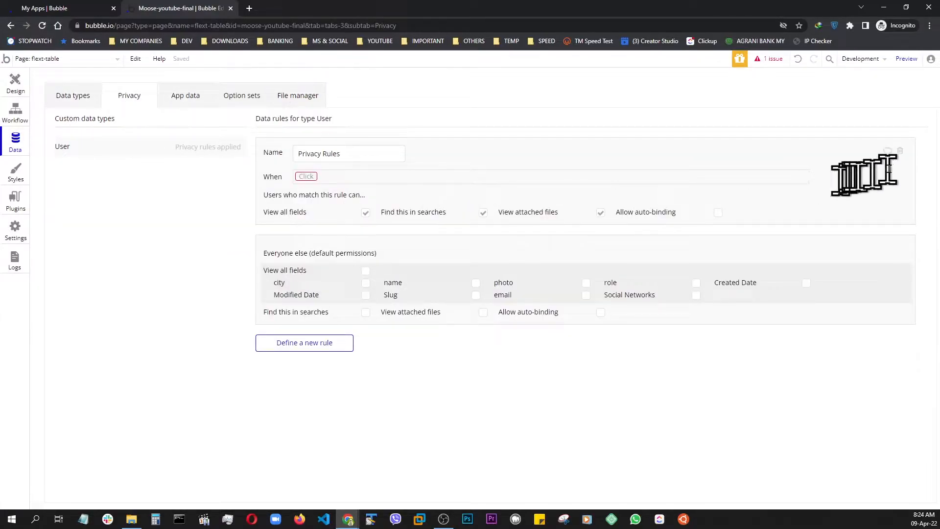
click(901, 153)
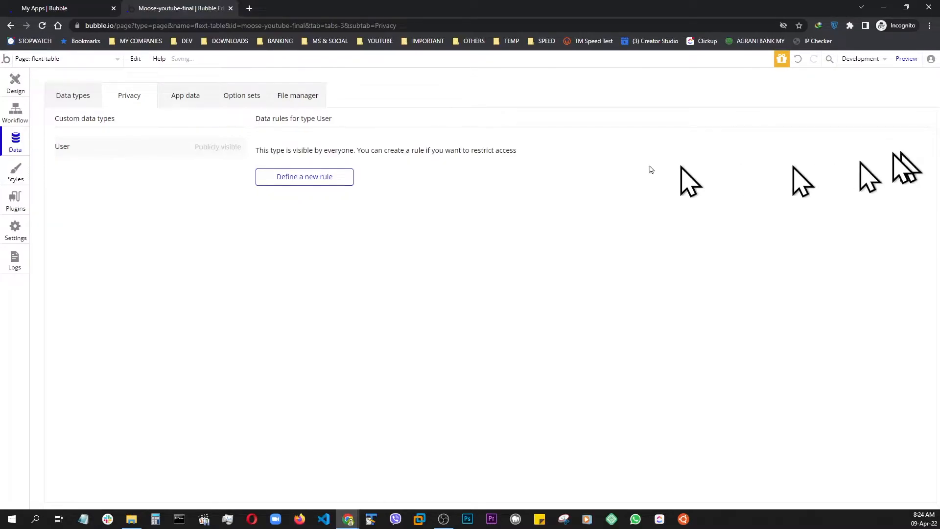
click(68, 98)
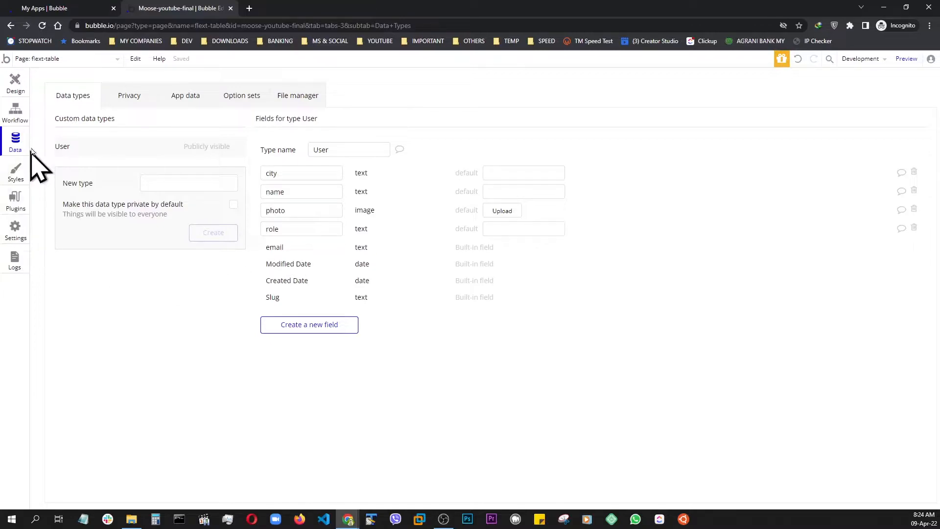
Place a 400 by 250 px group on the flext-table page and name it Group MAIN CONTENT.
click(15, 84)
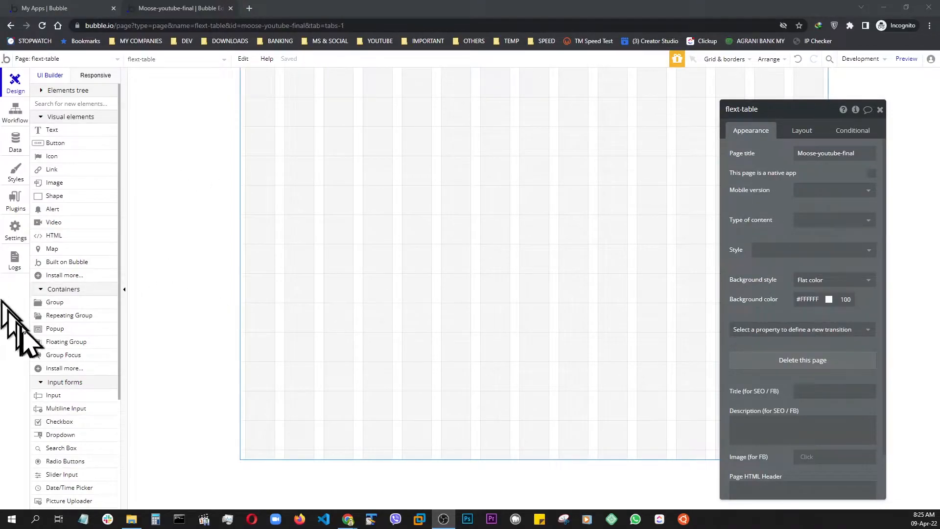
drag(47, 309, 308, 267)
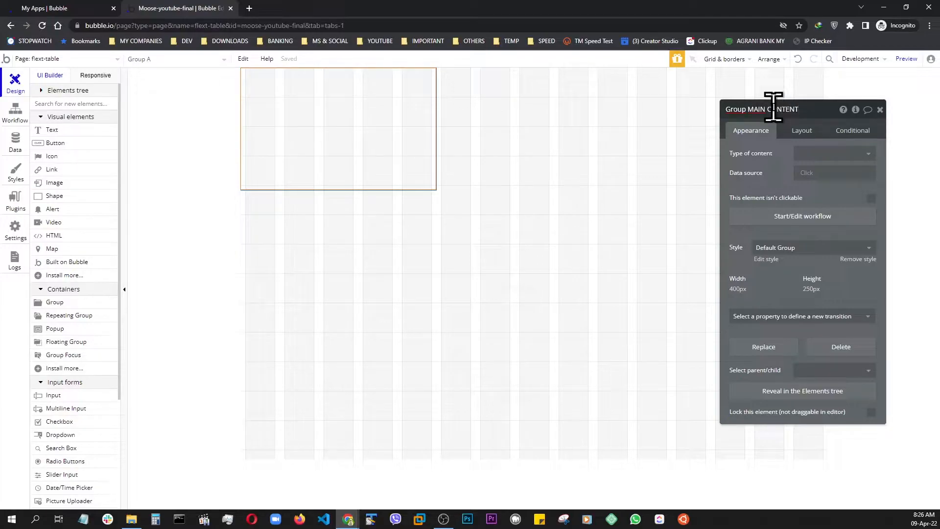
click(367, 117)
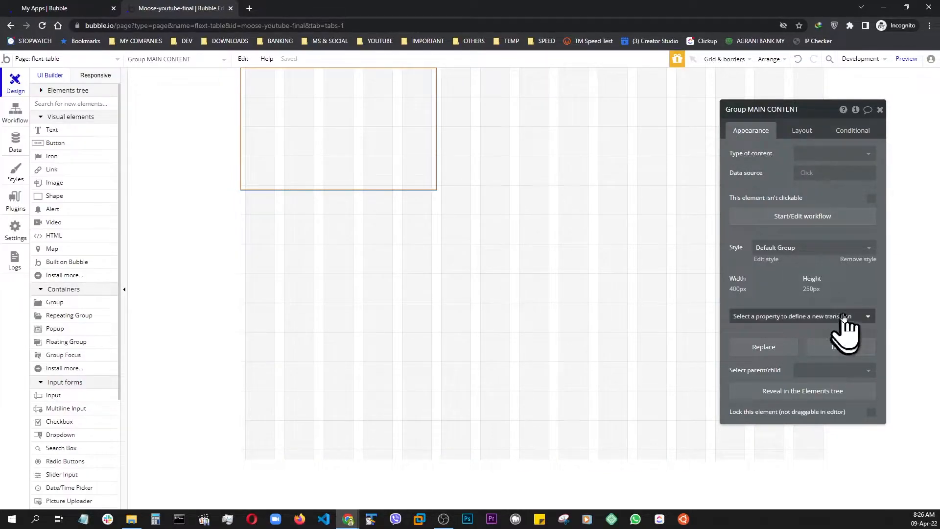
Remove the default style from Group MAIN CONTENT and give it a flat background color of #E4E8F7.
click(861, 260)
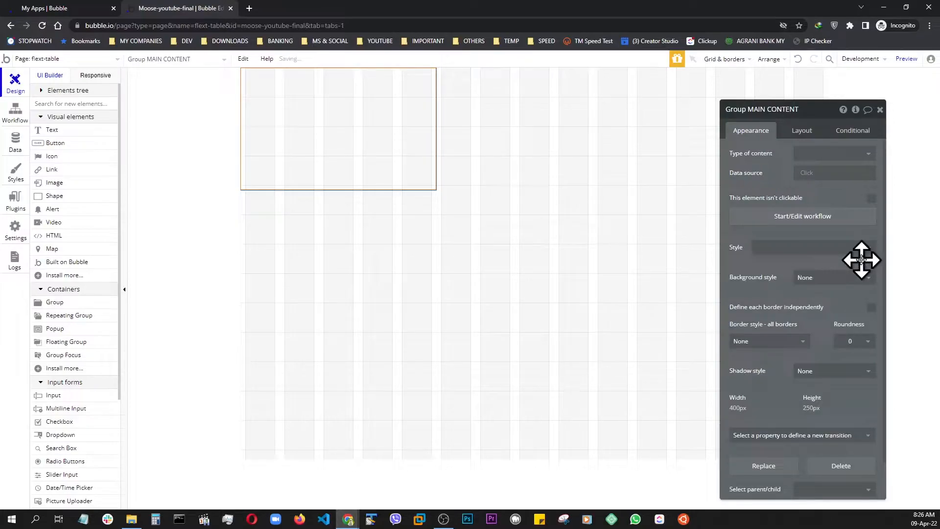
click(809, 278)
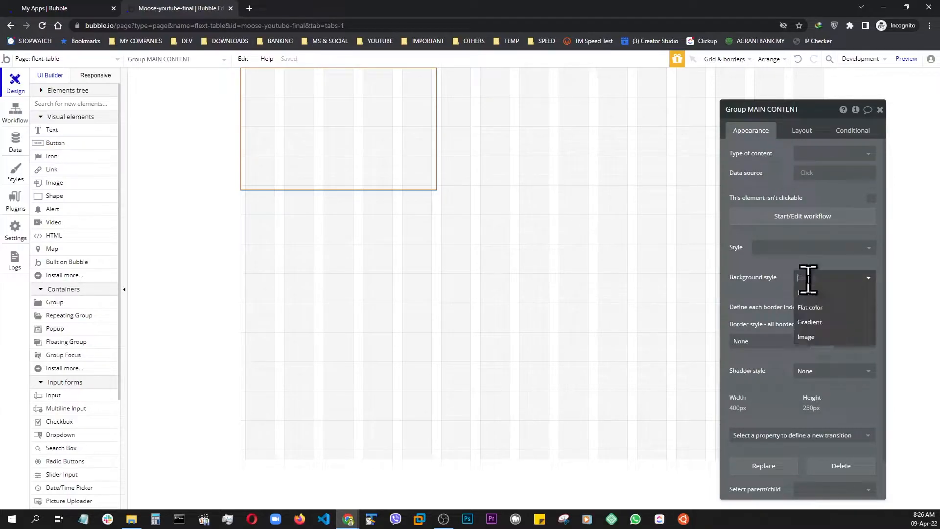
click(814, 313)
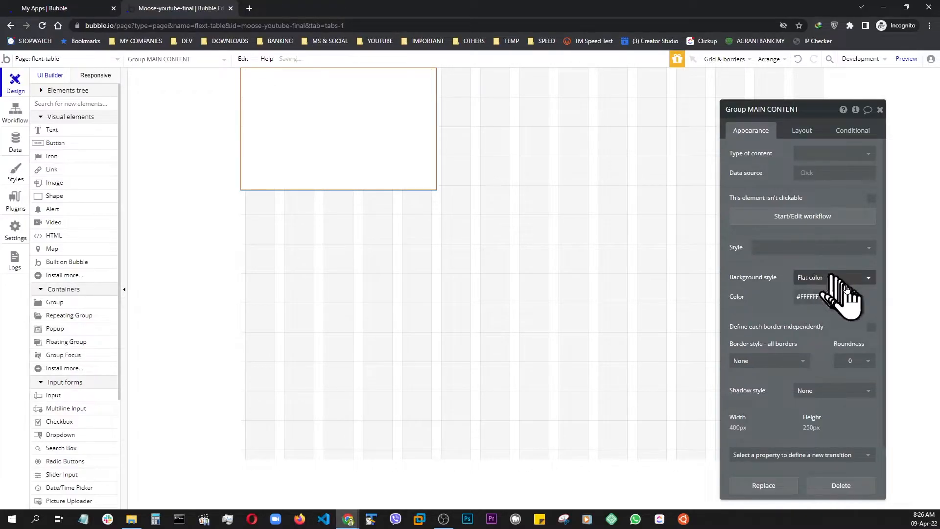
click(818, 297)
click(874, 332)
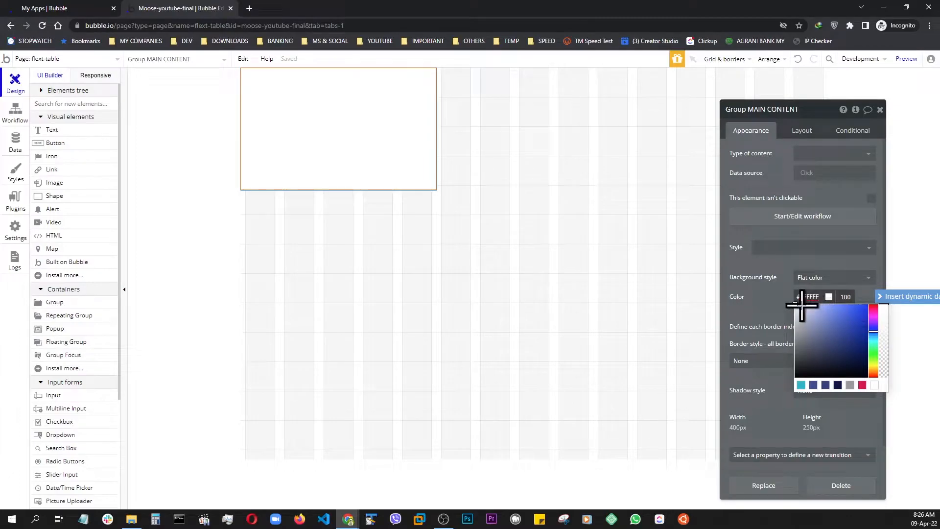
click(802, 305)
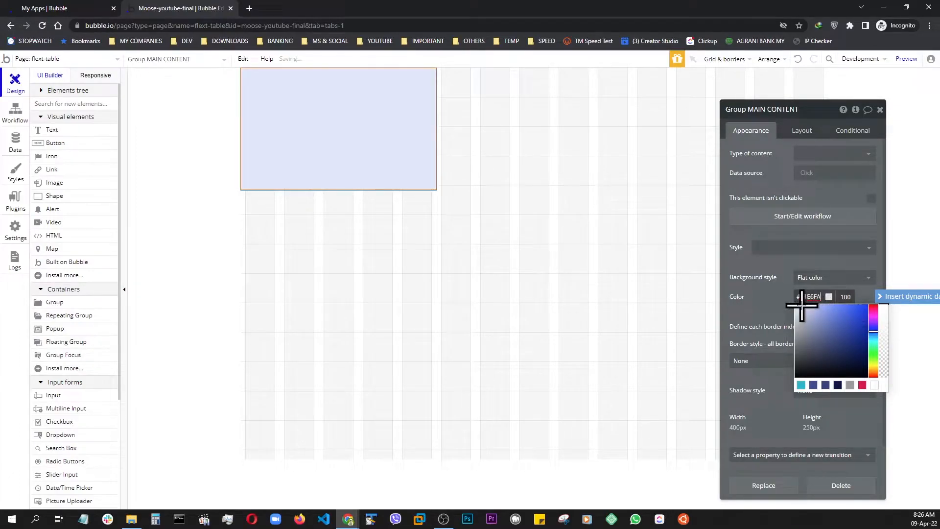
click(797, 305)
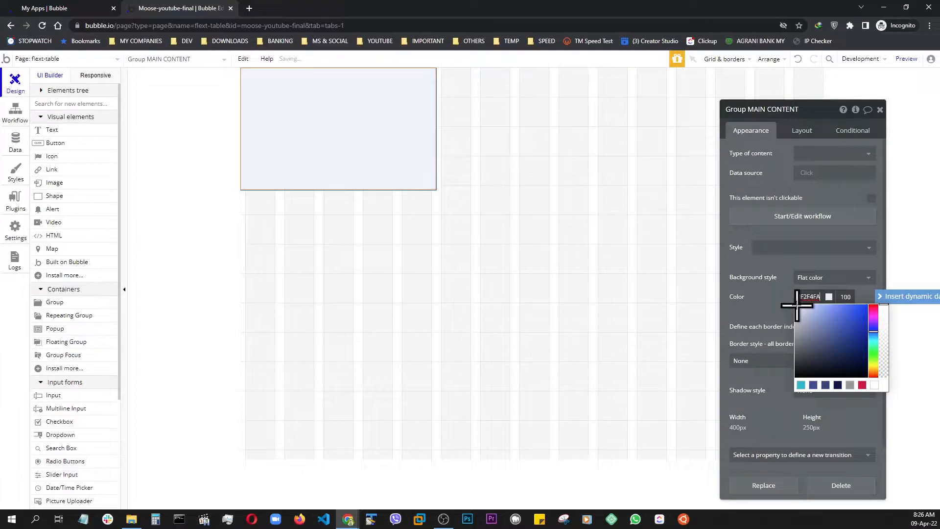
click(800, 307)
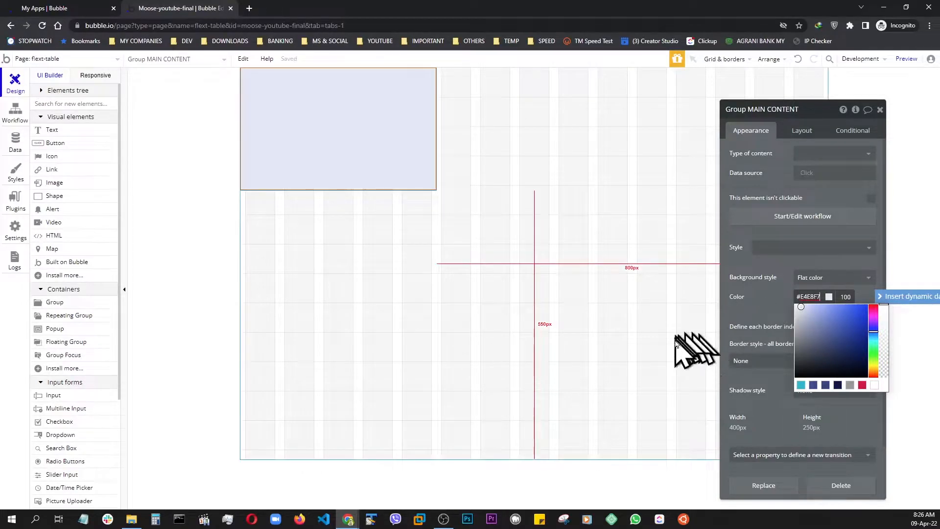
Set the container layout of Group MAIN CONTENT to Column and check the parent page's layout settings.
click(772, 411)
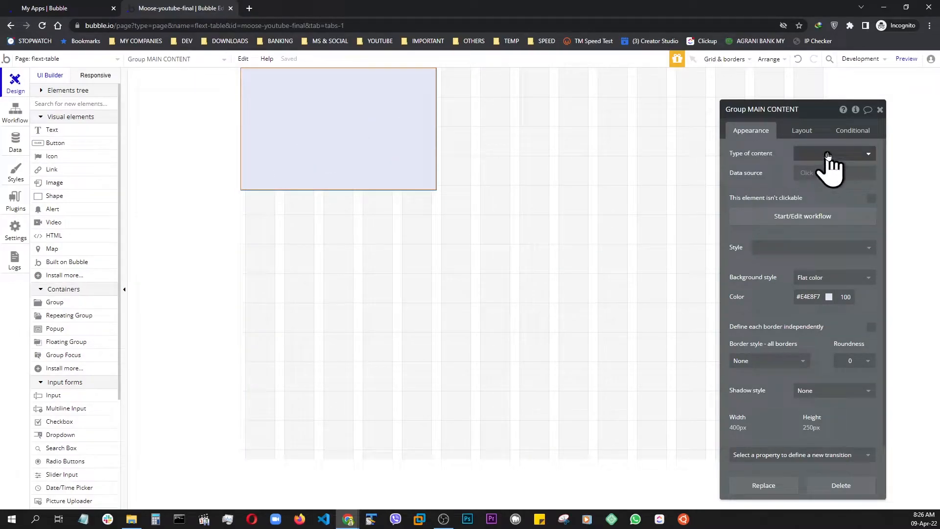
click(801, 131)
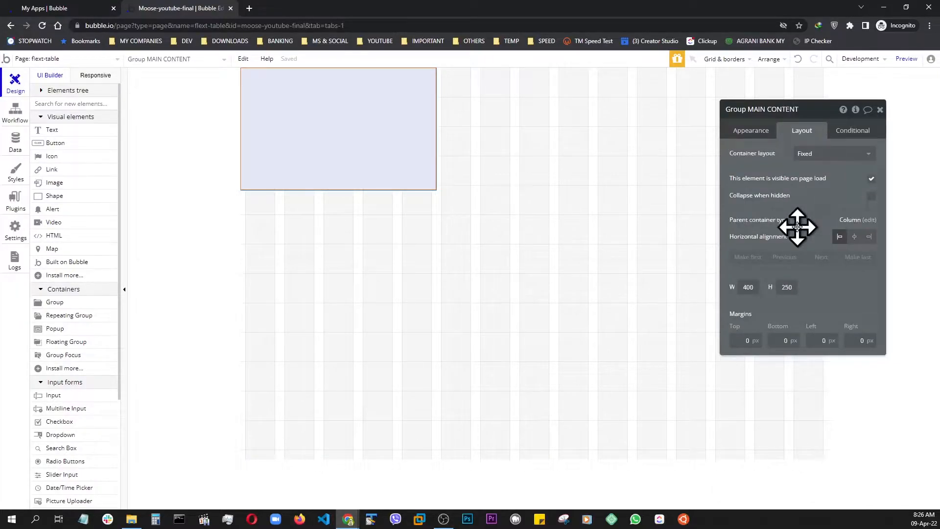
click(816, 155)
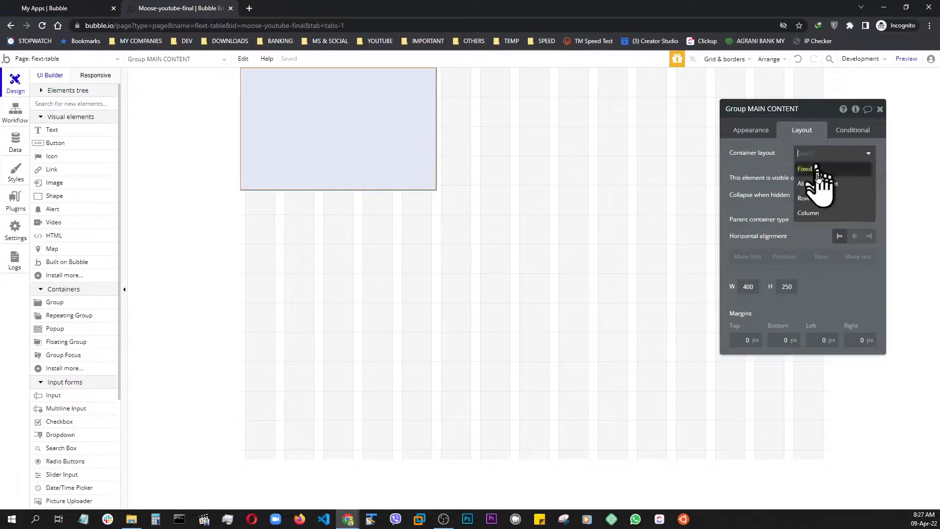
click(811, 213)
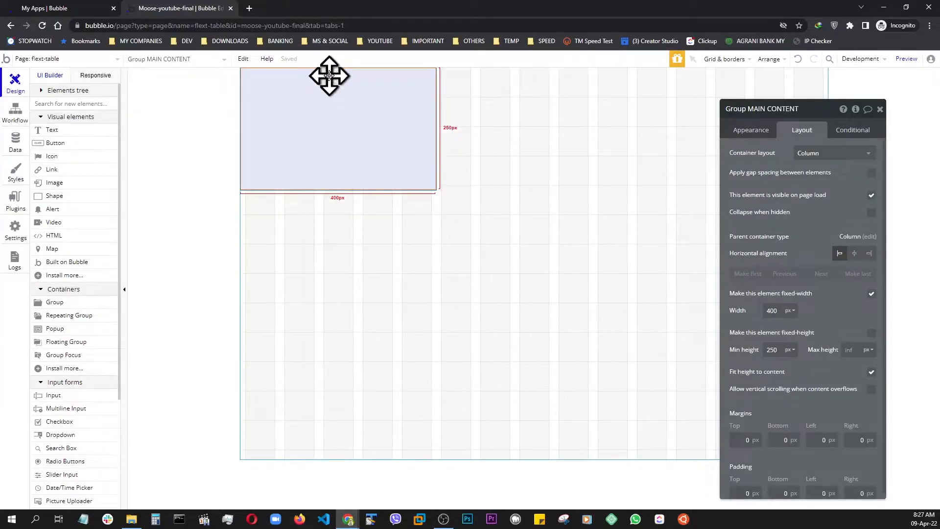
click(824, 154)
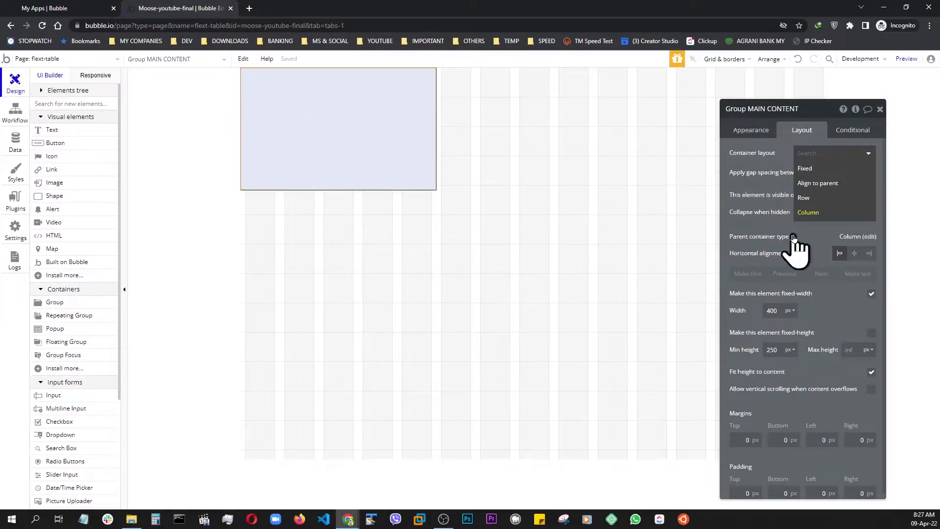
click(809, 235)
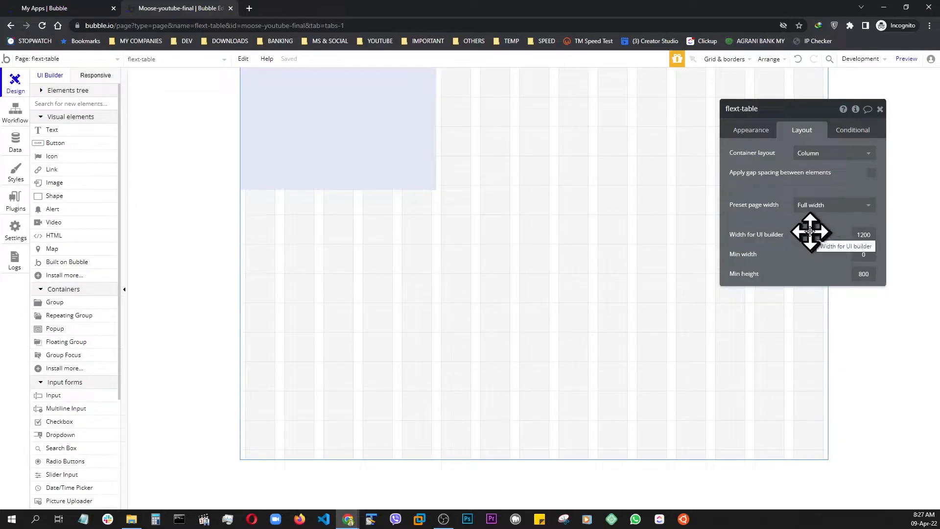
click(329, 151)
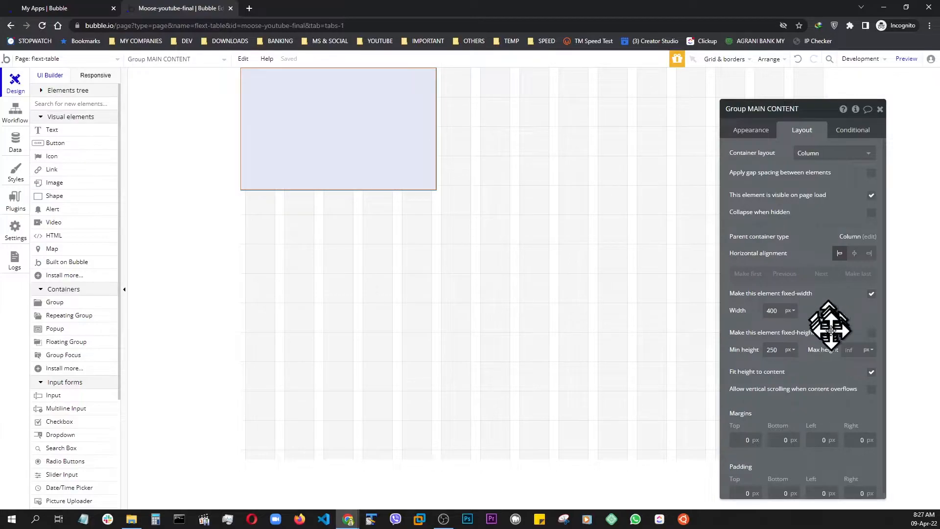
Turn off fixed width for Group MAIN CONTENT and set its minimum width to 0 px and minimum height to 780 px.
click(872, 294)
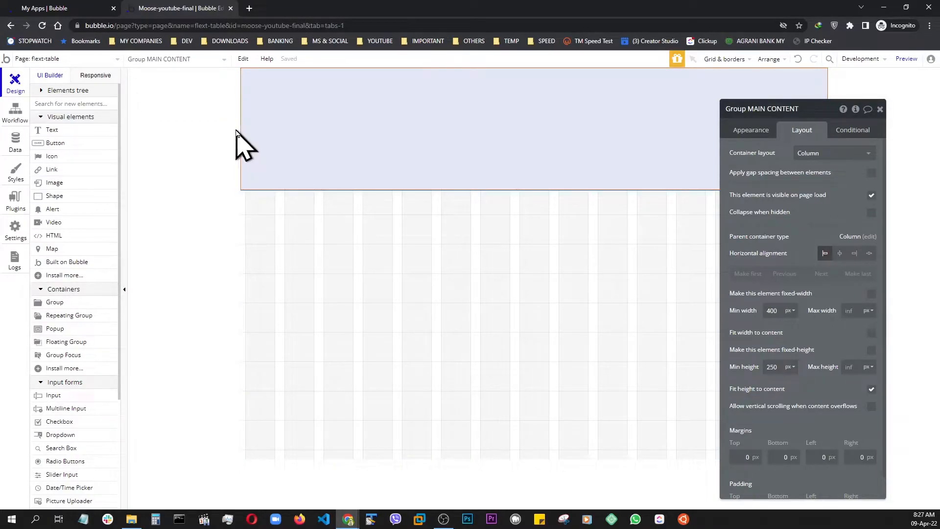
click(773, 310)
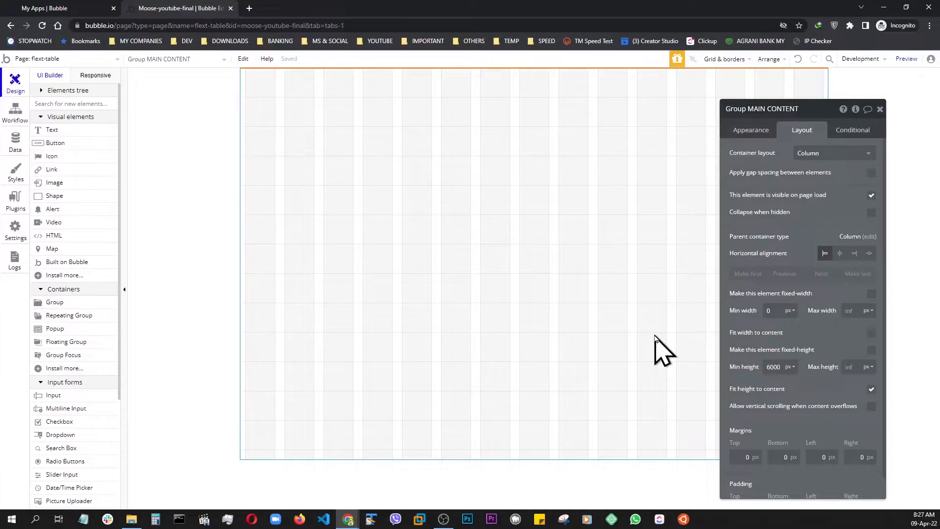
click(843, 337)
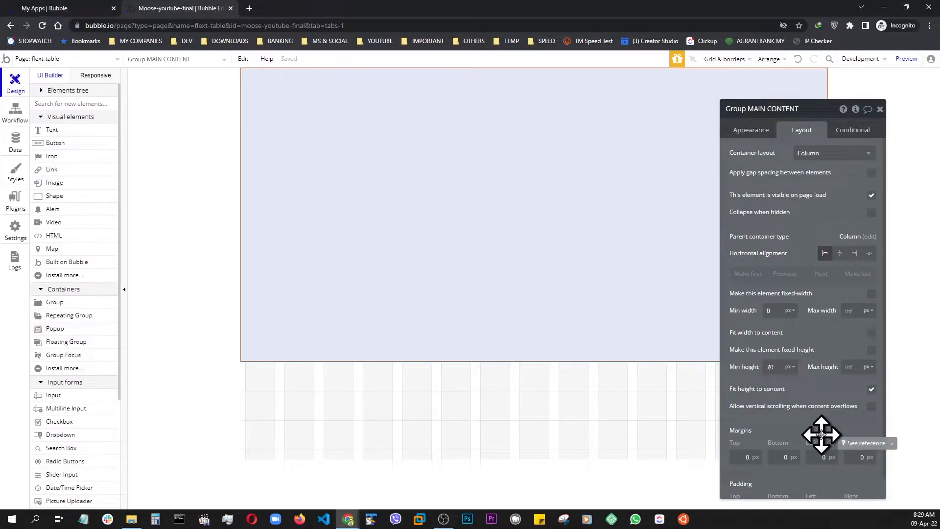
click(816, 399)
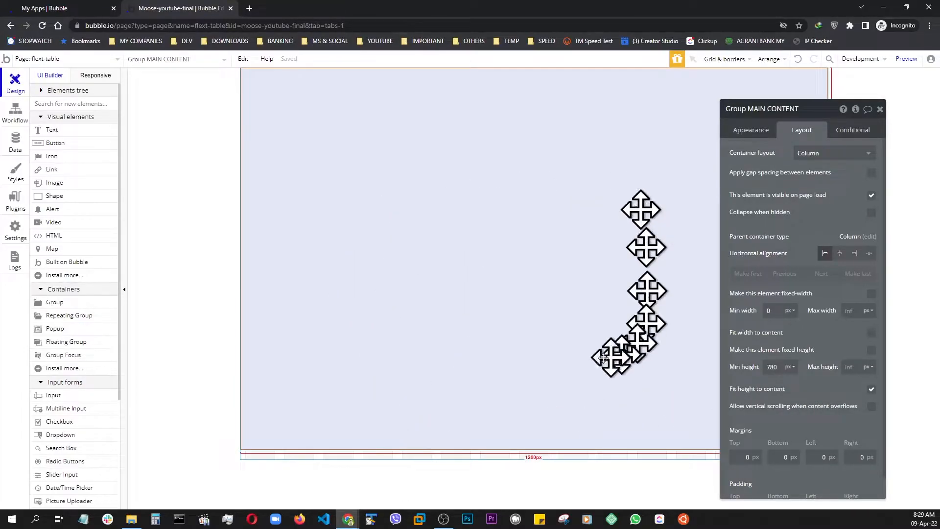
click(386, 458)
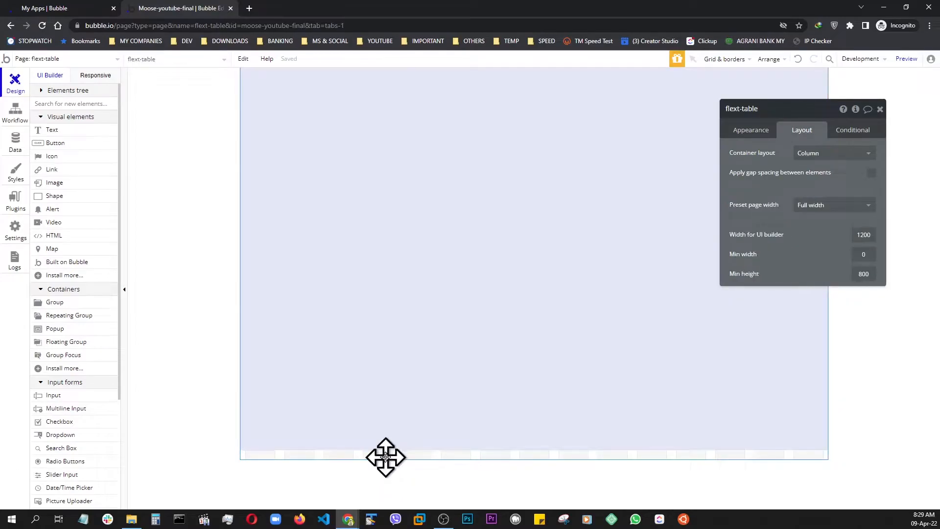
click(379, 396)
click(395, 461)
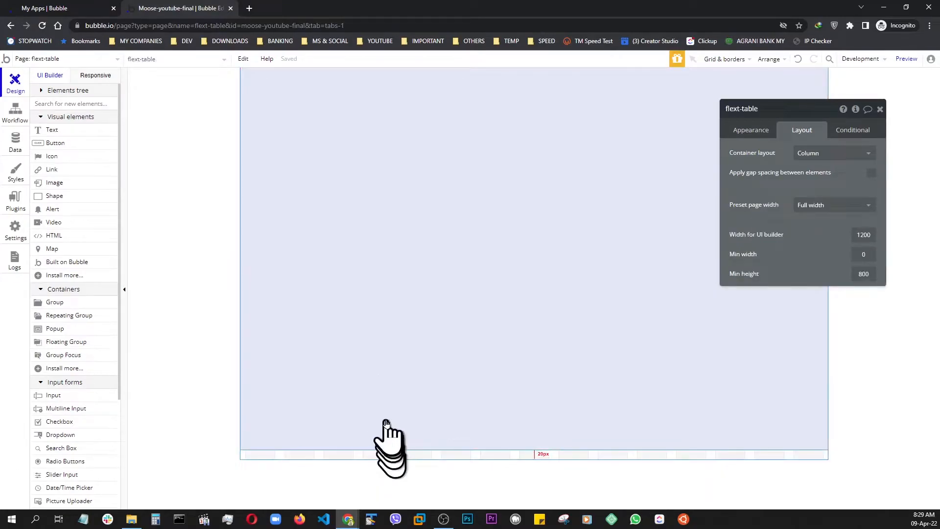
Set the maximum width of Group MAIN CONTENT to 1200 px and preview the page.
click(384, 412)
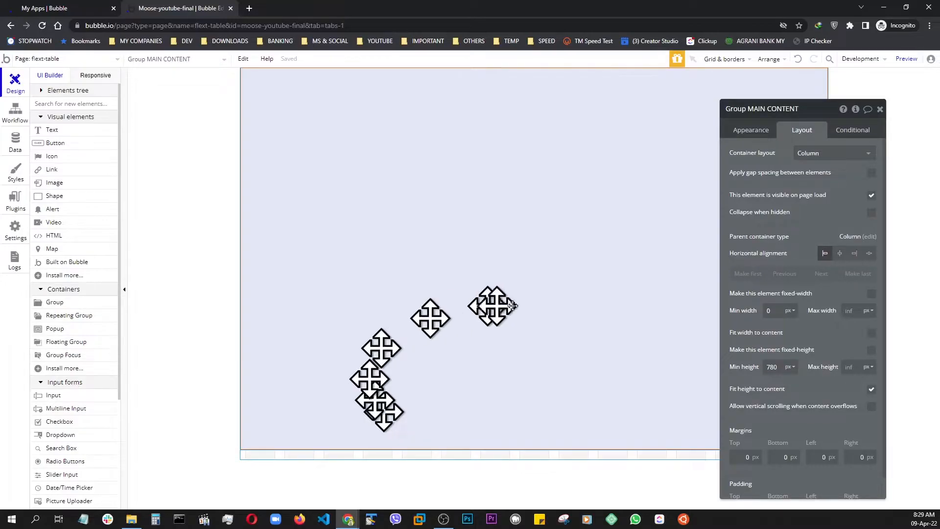
click(847, 312)
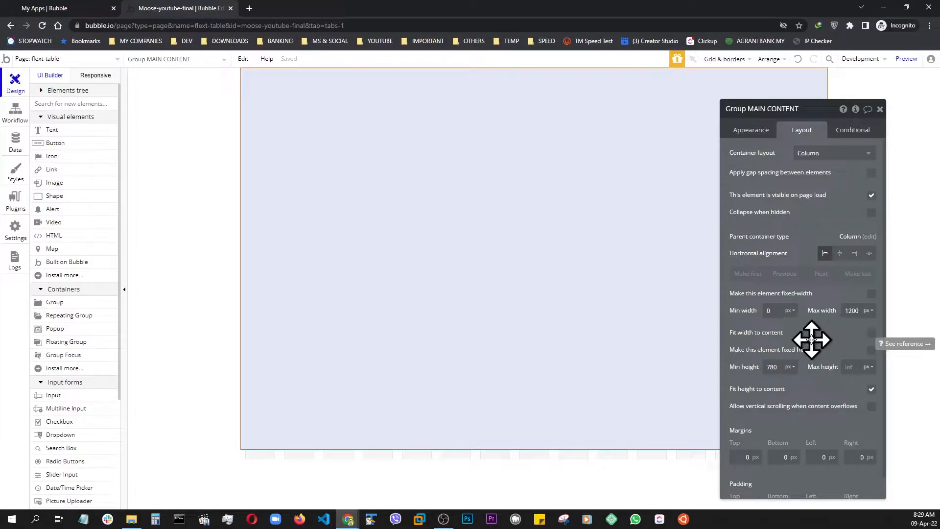
click(900, 61)
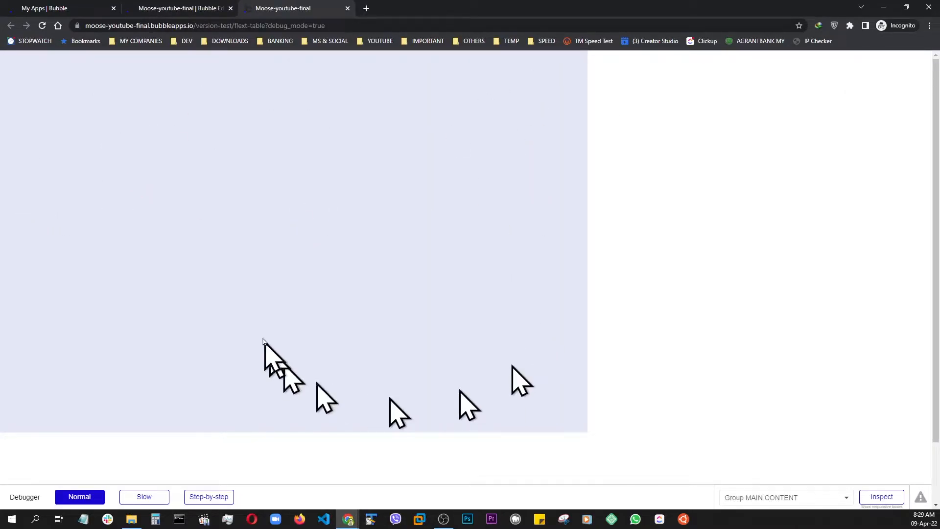
Center Group MAIN CONTENT horizontally on the page and preview the page again.
click(154, 9)
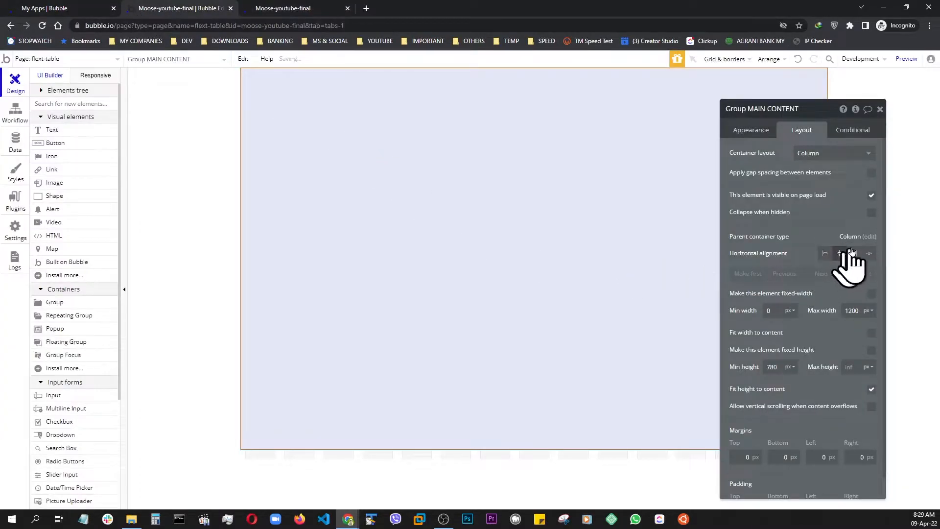
click(906, 59)
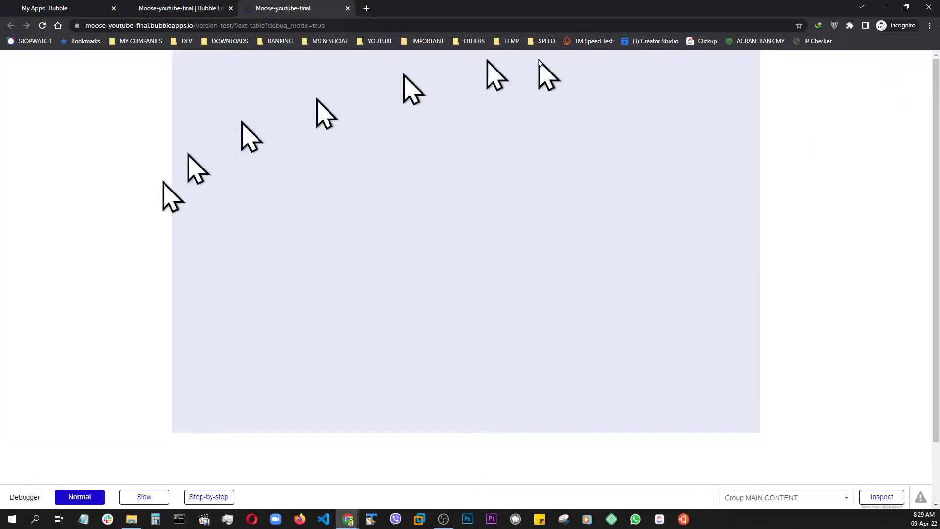
click(178, 11)
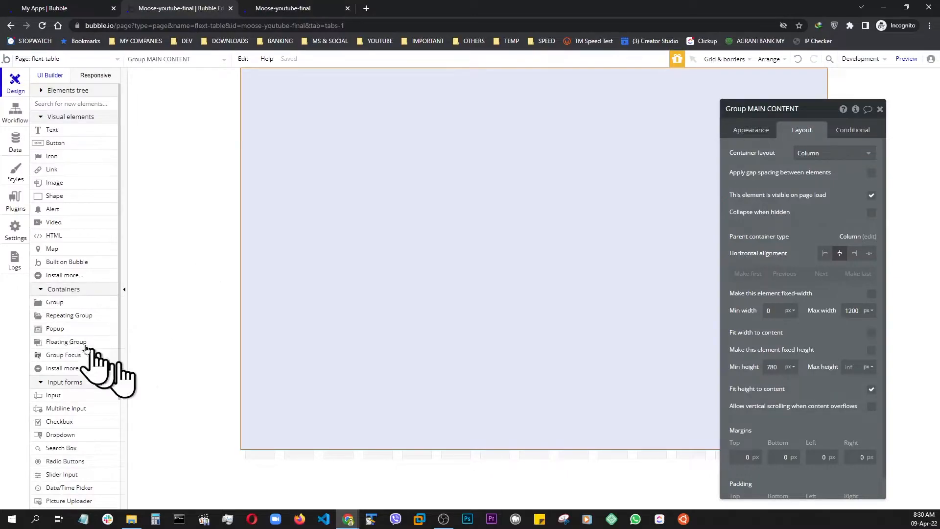
Add a text element reading "Flex Table" inside Group MAIN CONTENT with the H1 Heading - Dark style.
click(52, 132)
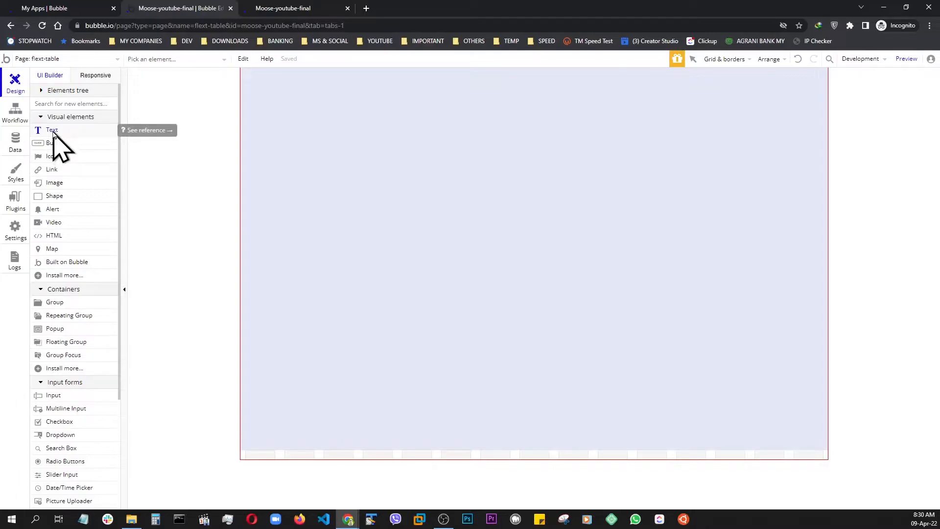
click(508, 148)
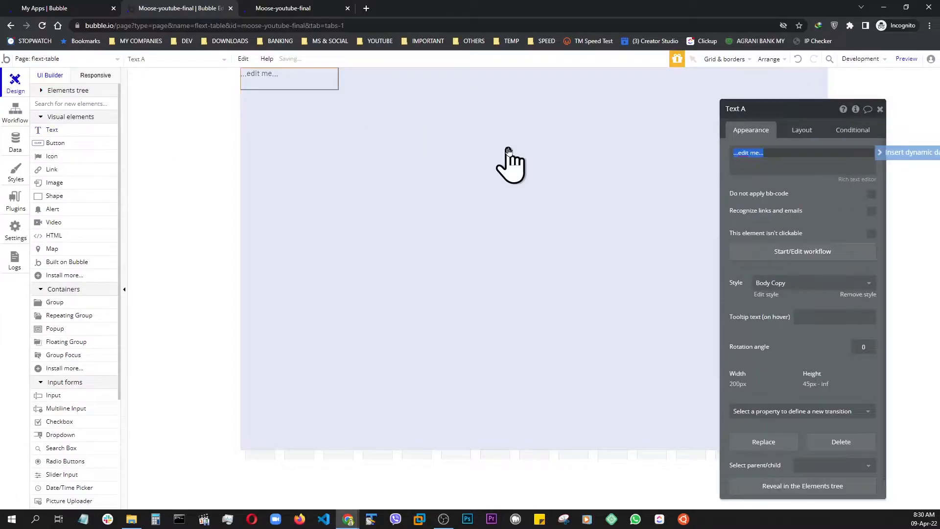
click(775, 285)
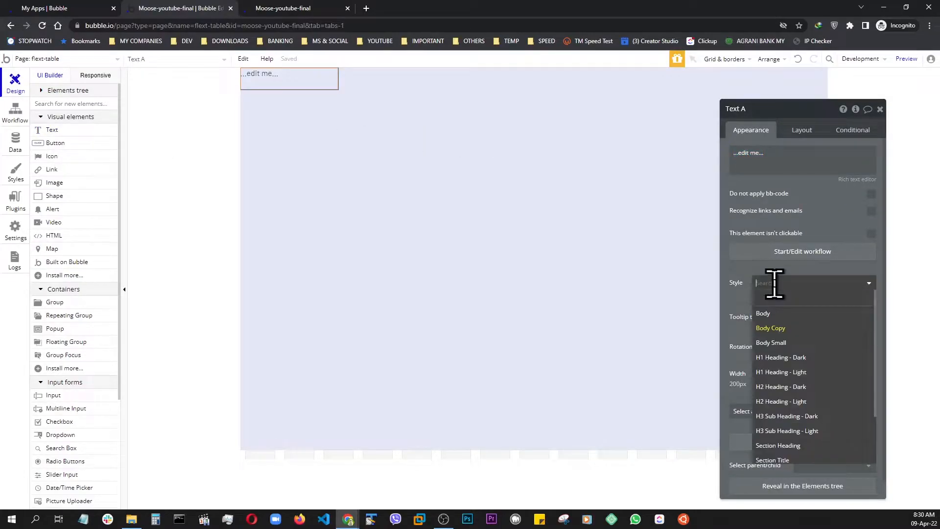
click(777, 361)
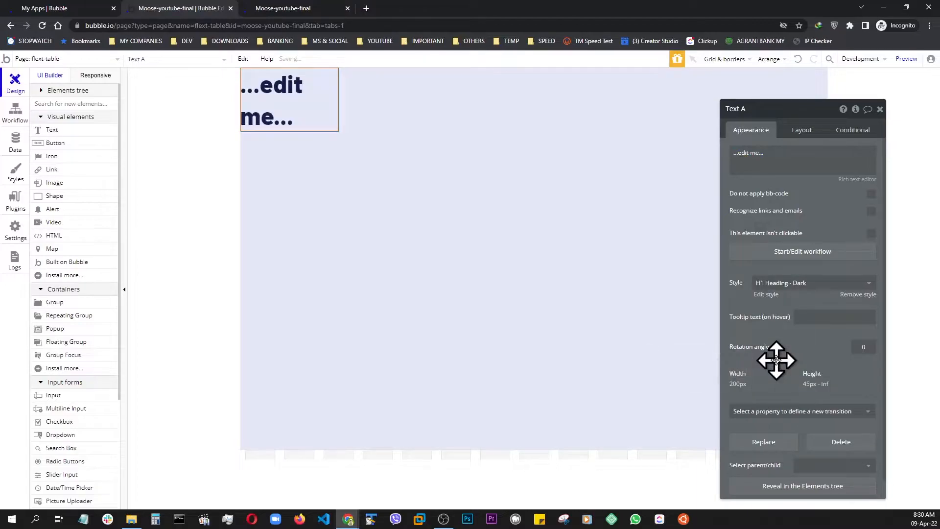
click(765, 157)
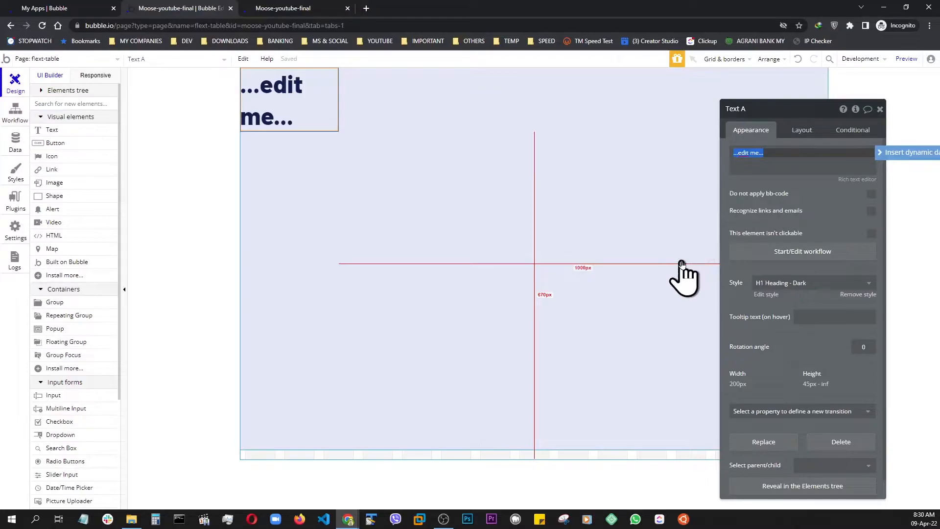
text(Flex Table)
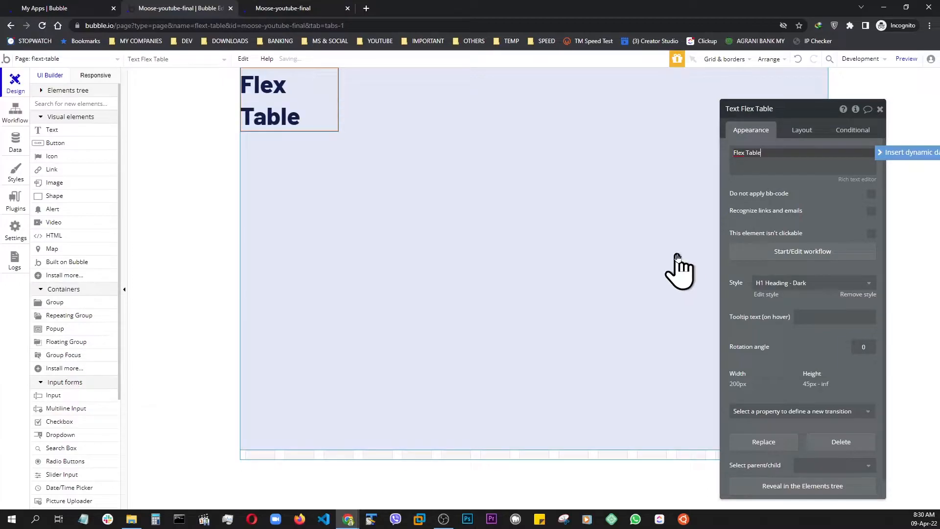
Remove the linked style from the Flex Table heading and center-align its text.
click(857, 296)
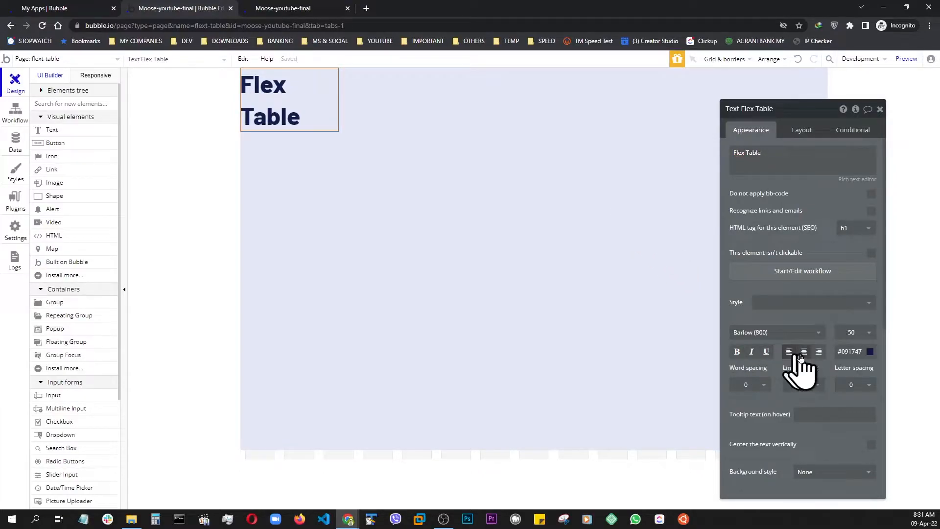
click(805, 352)
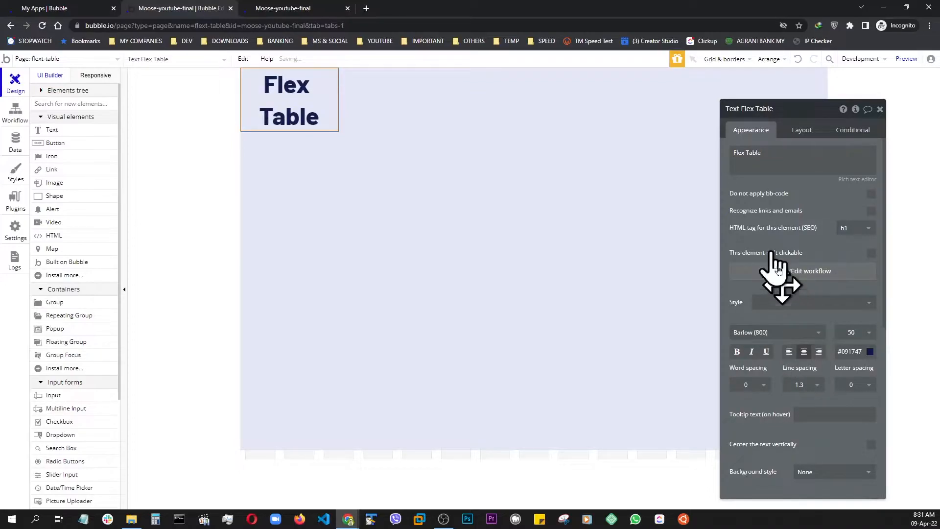
Turn off fixed width for the Flex Table heading and set its minimum width and minimum height to 0 px.
click(801, 133)
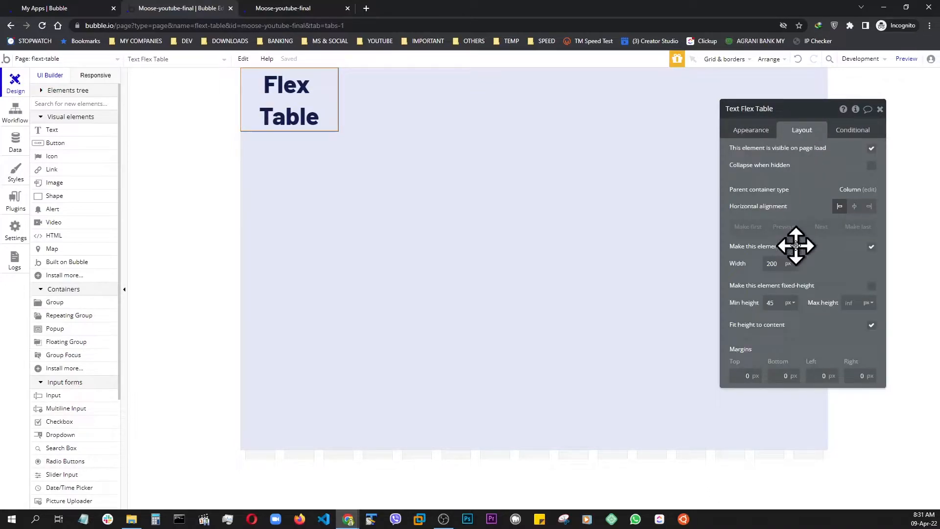
click(871, 247)
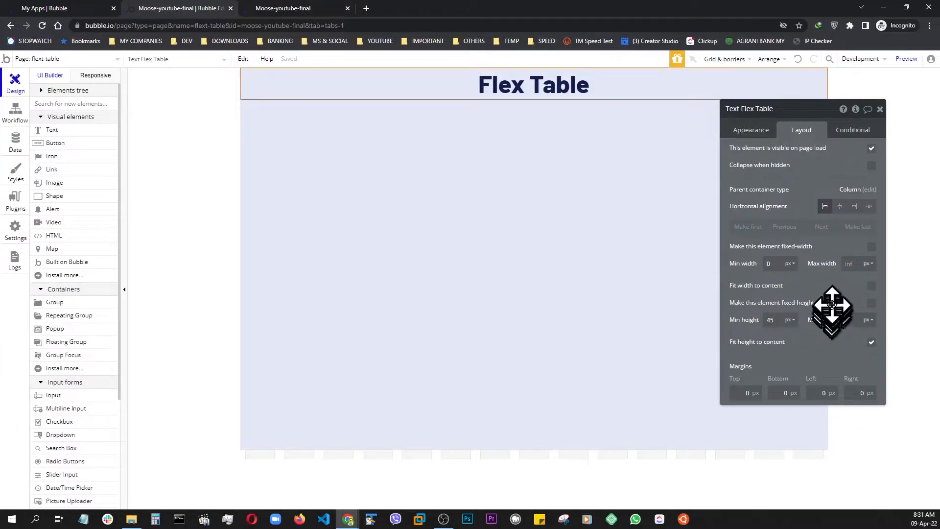
click(777, 321)
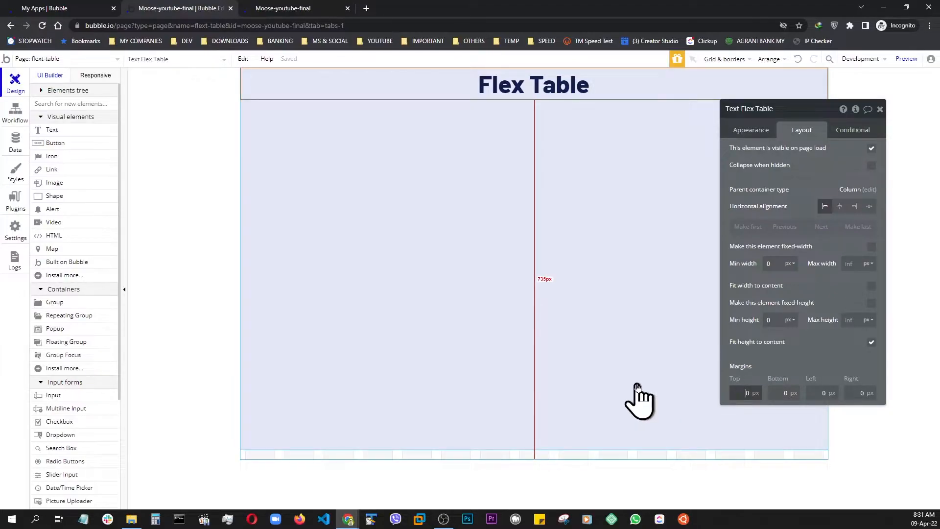
Give the Flex Table heading top and bottom margins of 50 px and preview the page.
text(5)
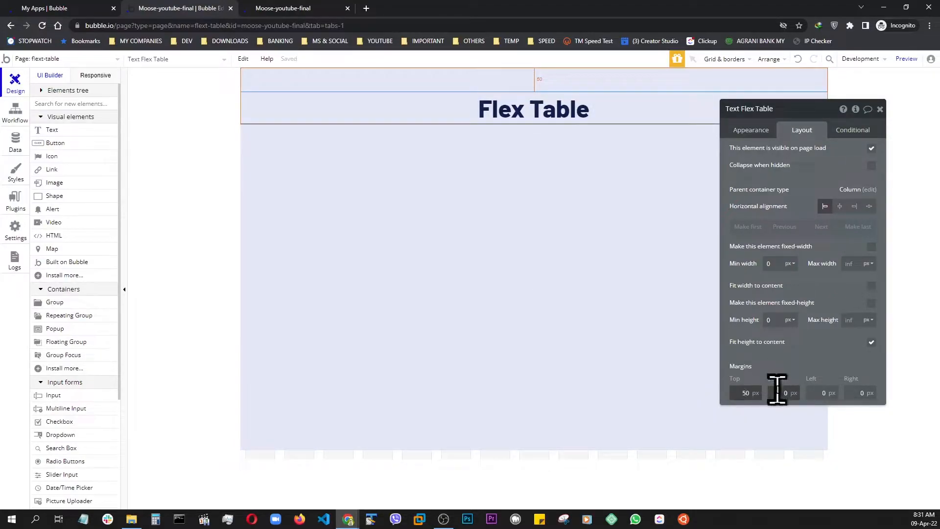
text(5)
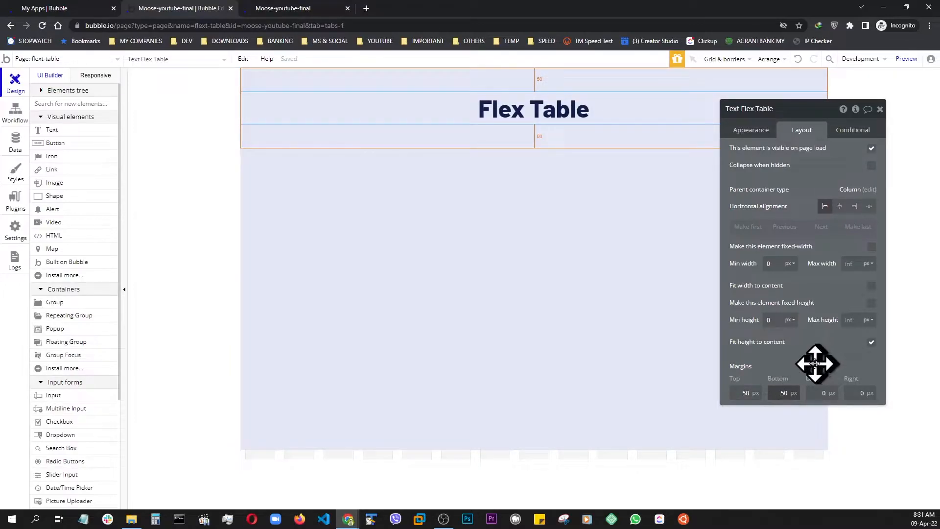
click(906, 58)
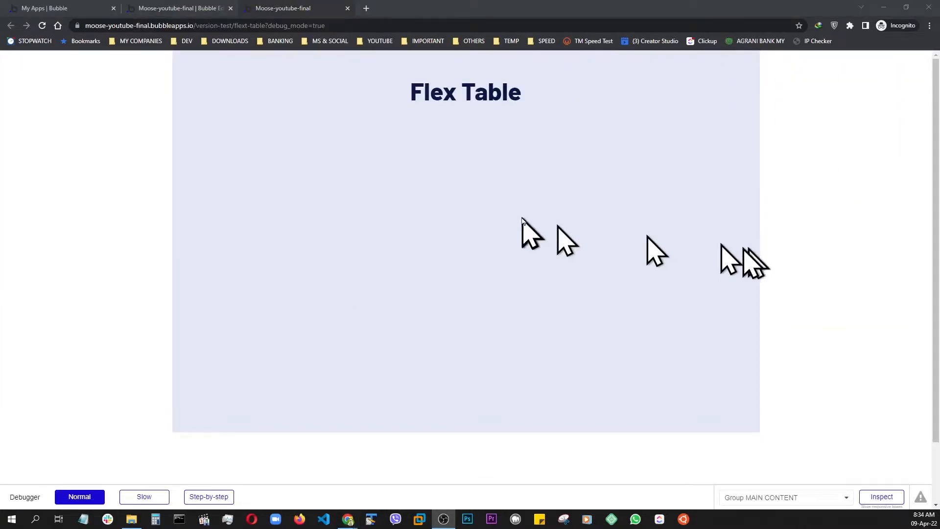
Add a repeating group below the Flex Table heading in the main content group and set its type of content to User.
click(166, 9)
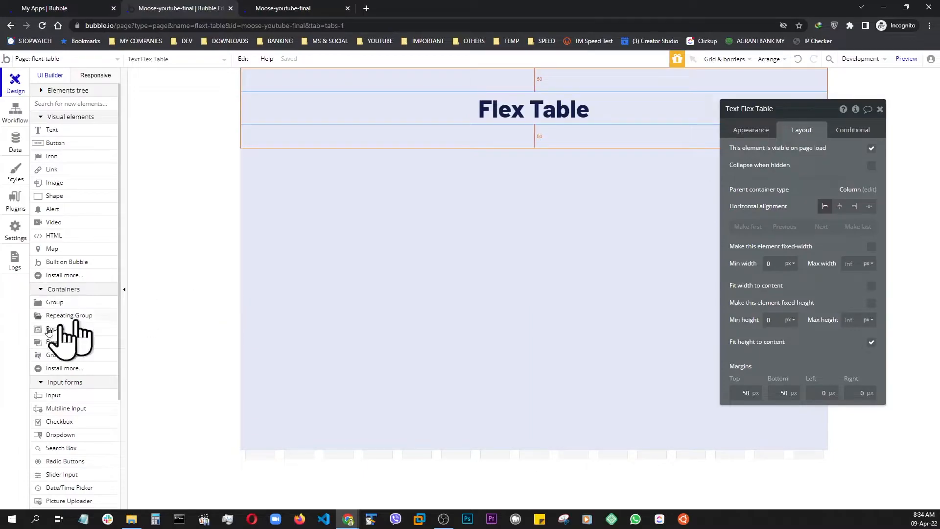
click(57, 317)
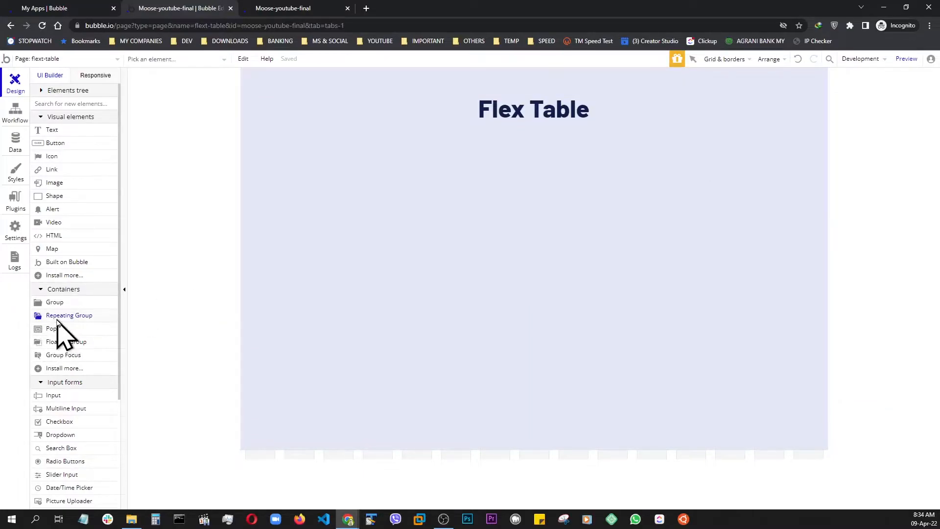
click(416, 259)
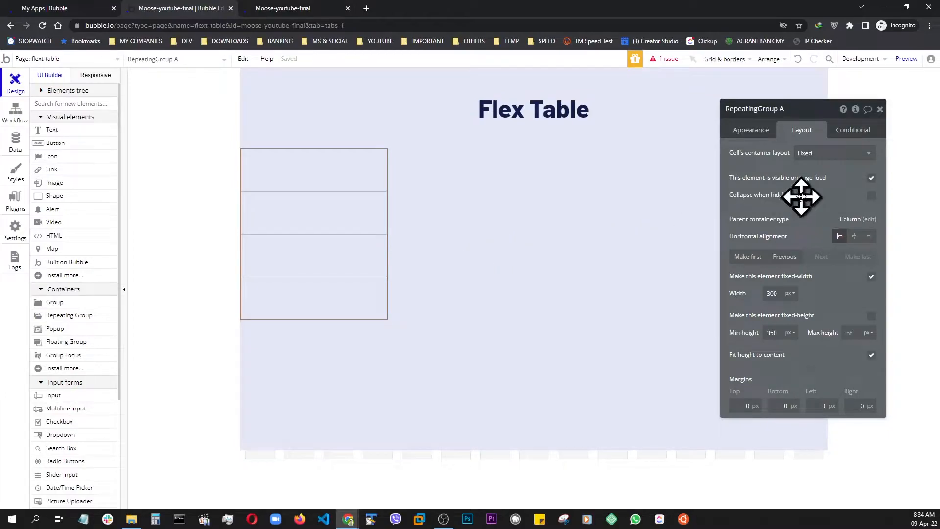
click(751, 130)
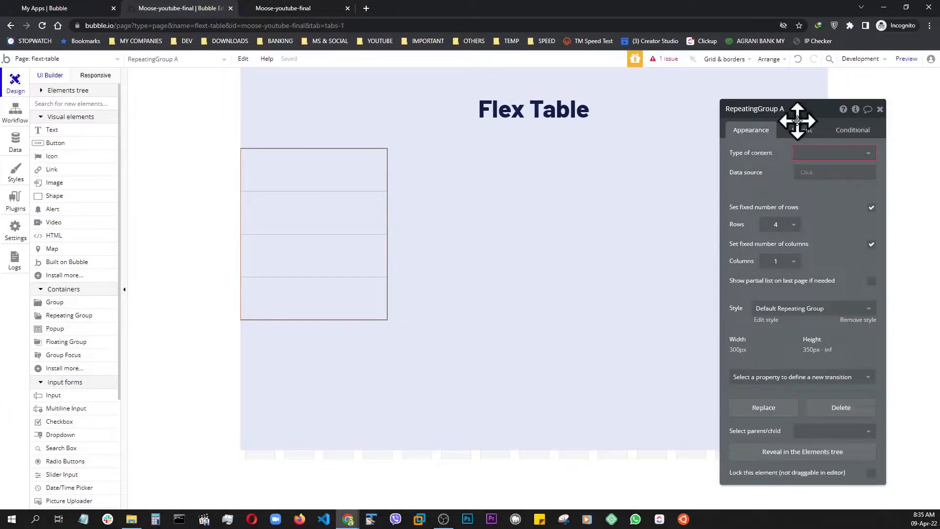
click(831, 154)
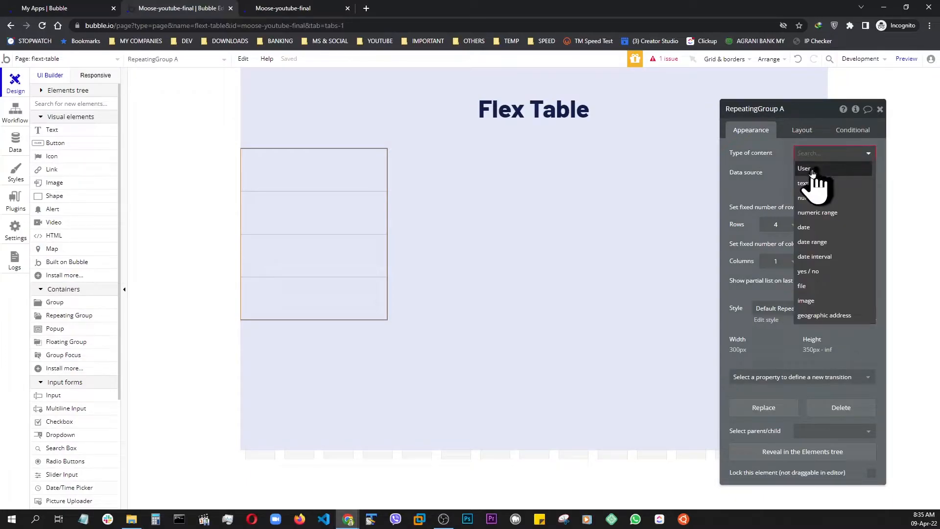
click(808, 169)
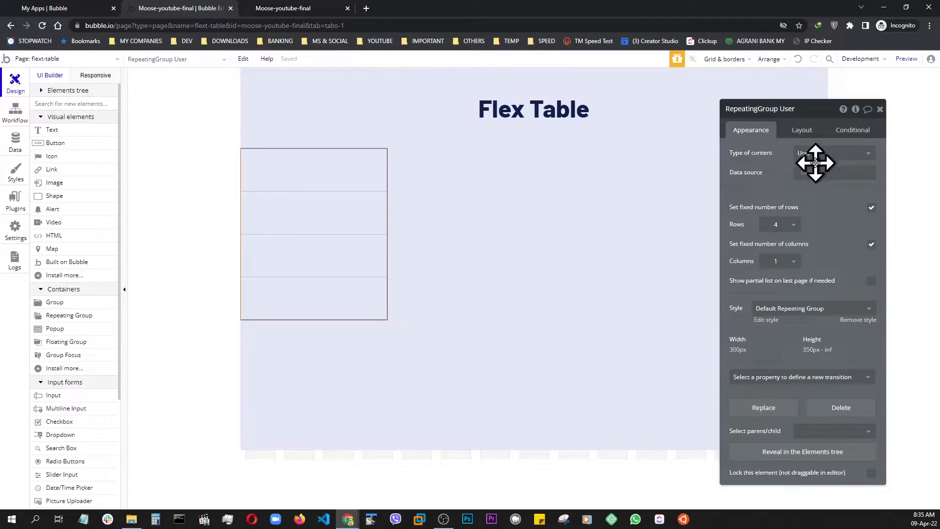
Review the User data type's fields and the stored user records, and set the repeating group's data source to Search for Users.
click(14, 147)
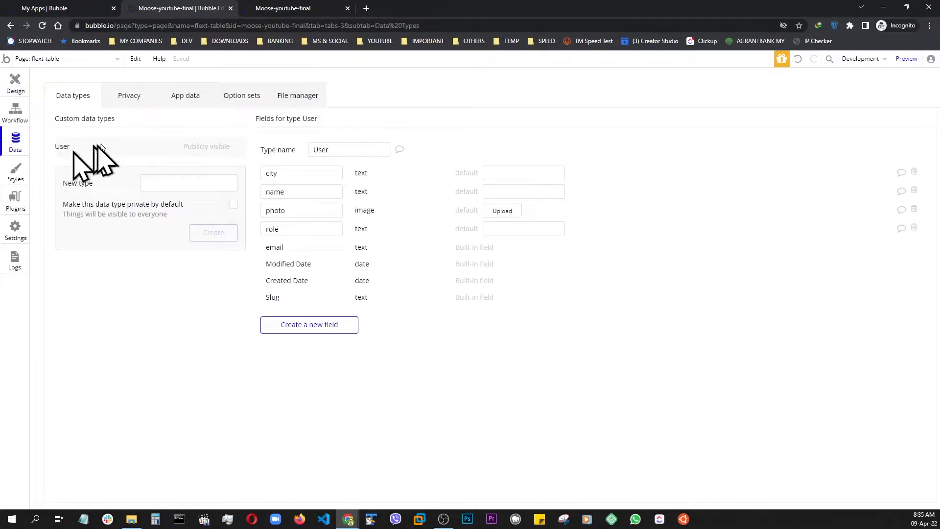
click(183, 101)
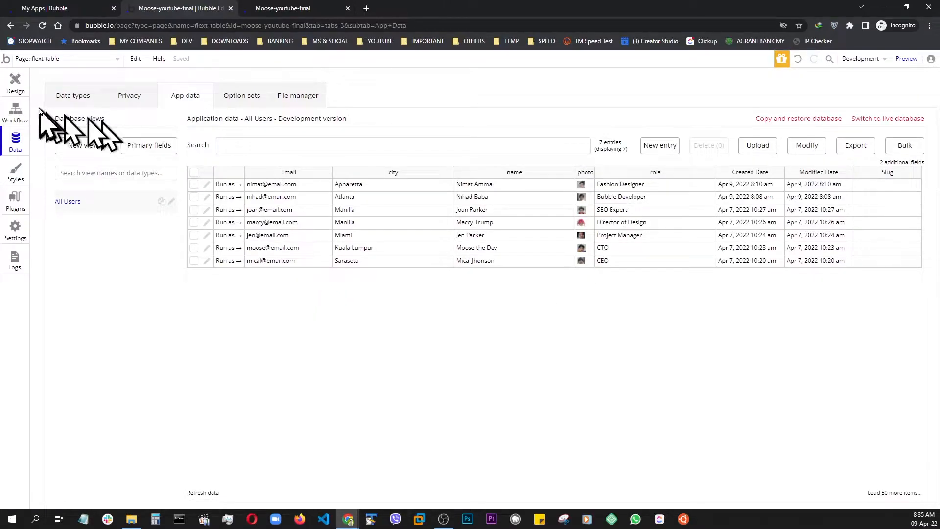
click(15, 85)
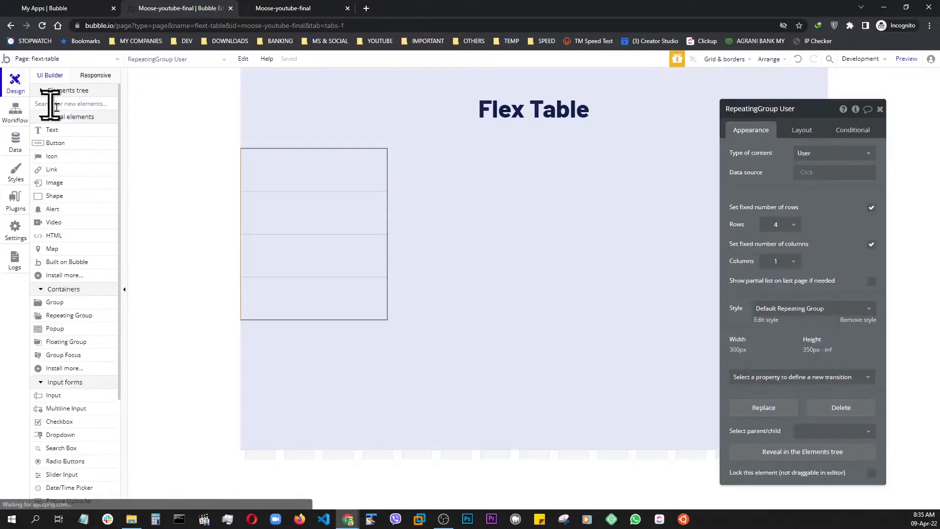
click(806, 173)
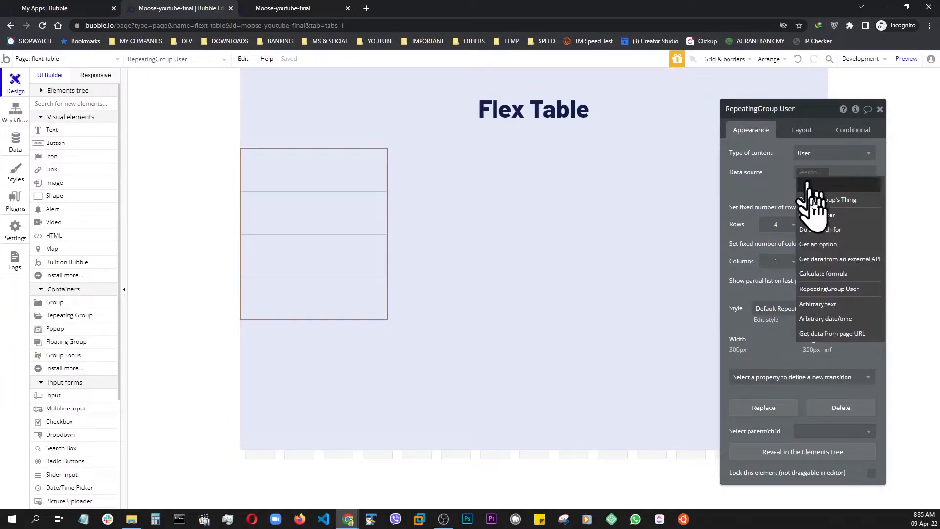
click(816, 230)
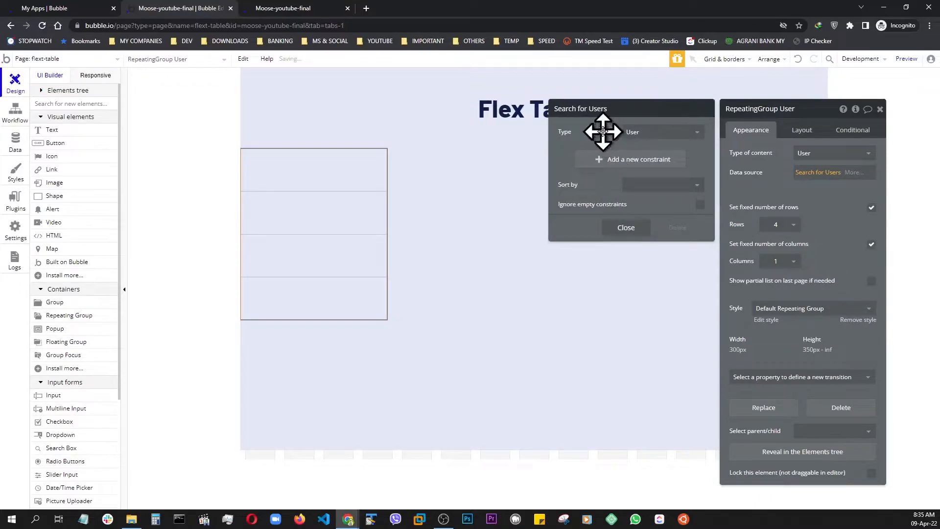
click(629, 228)
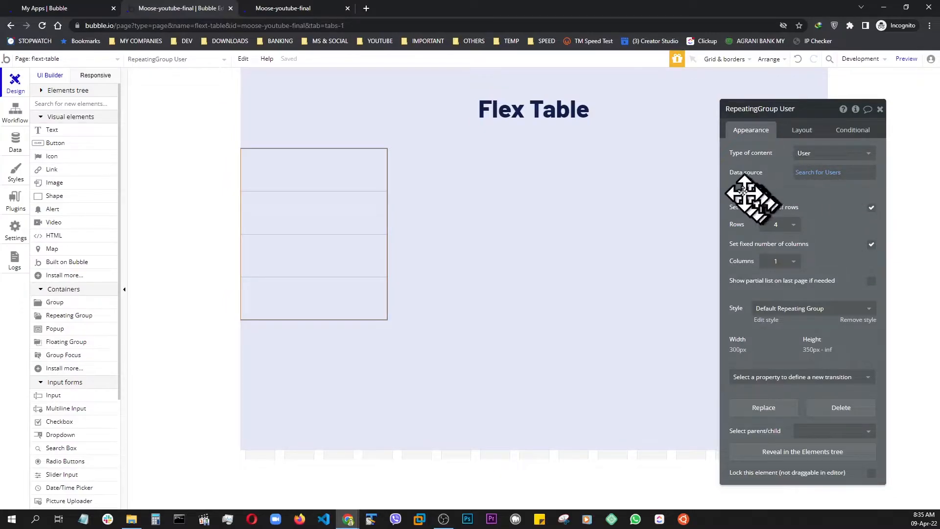
Turn off the fixed number of rows for the repeating group and set the minimum row height to 200 px.
click(871, 208)
click(872, 209)
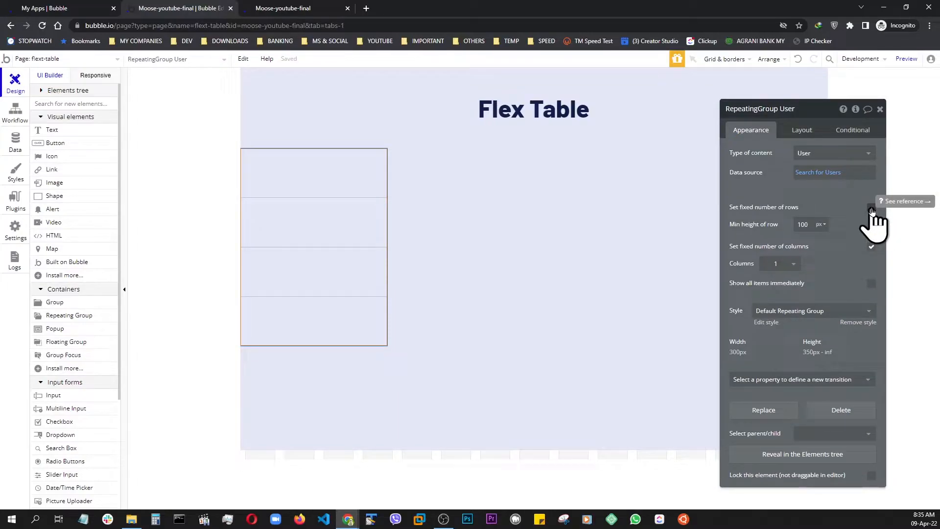
click(800, 225)
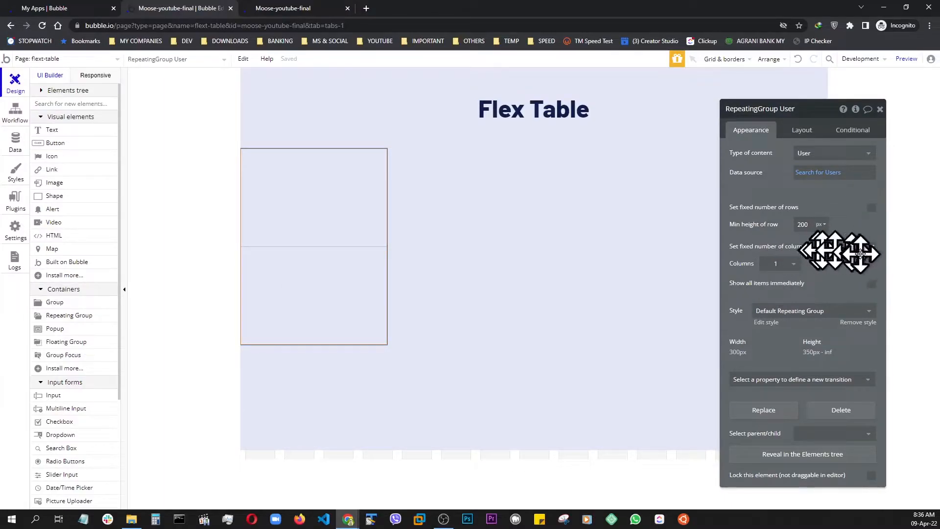
Set the repeating group's cell container layout to Row and replace its fixed width with a minimum width of 0 px.
click(801, 134)
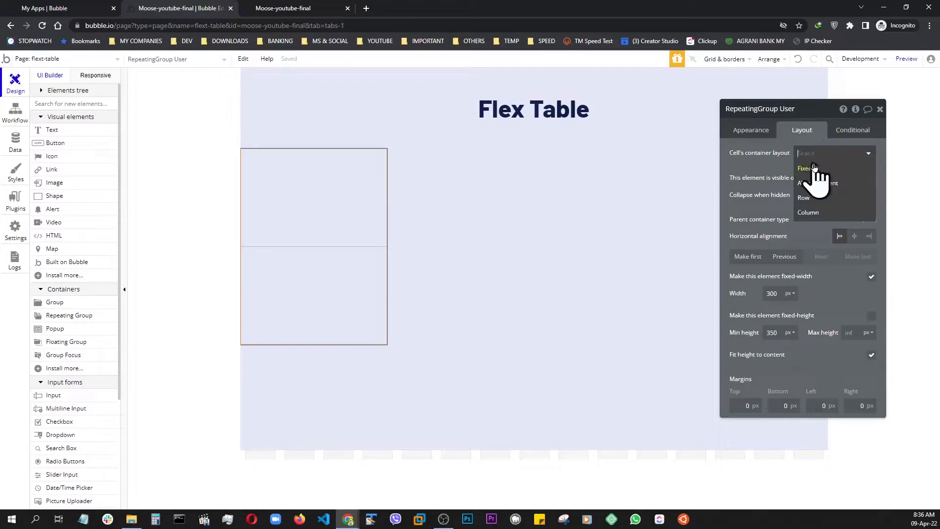
click(803, 201)
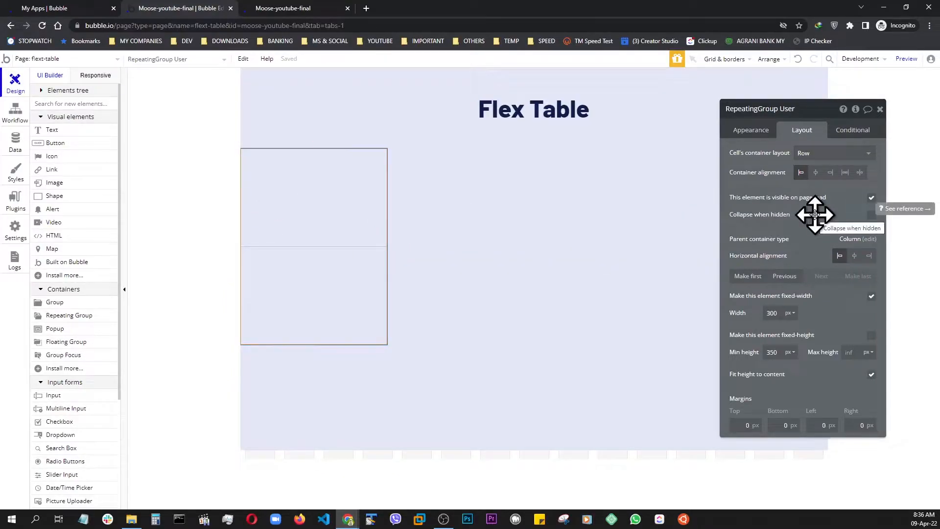
click(872, 297)
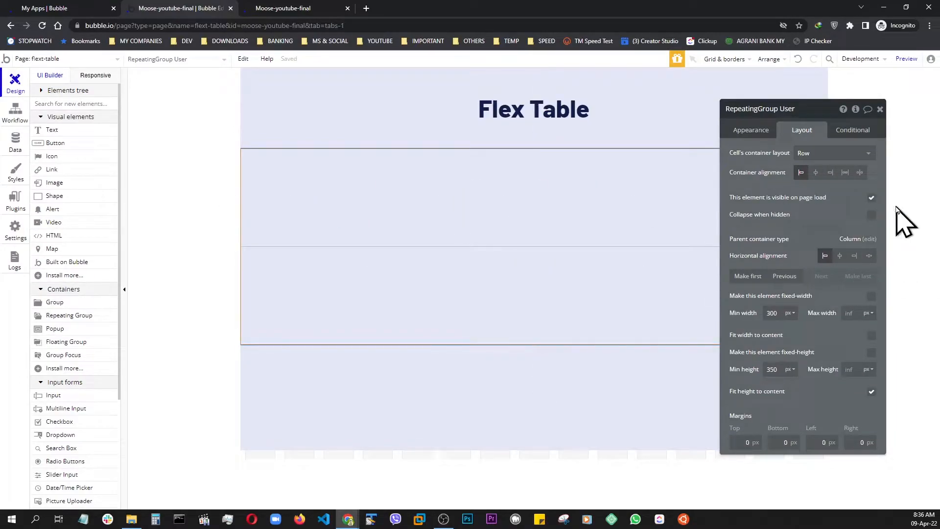
click(774, 312)
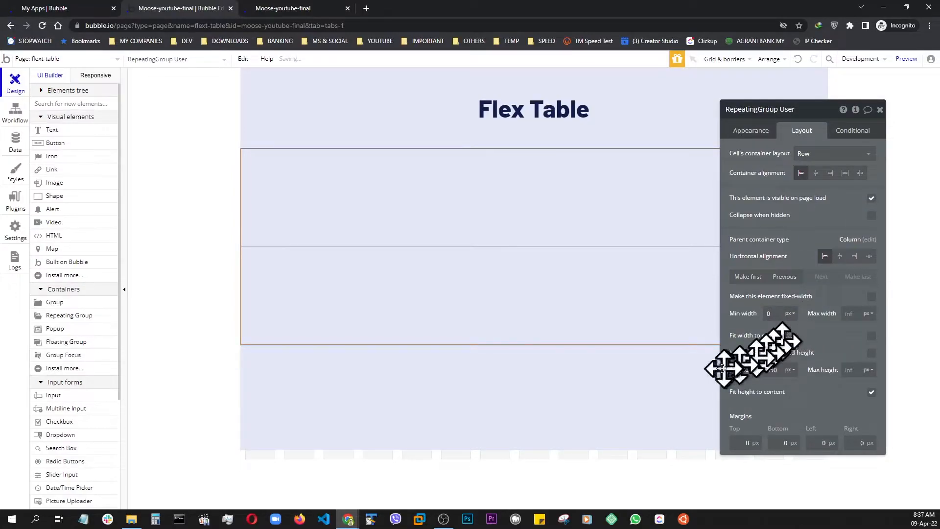
Give the repeating group a fixed height of 450 px and check the scrolling table on the finished demo page.
click(872, 354)
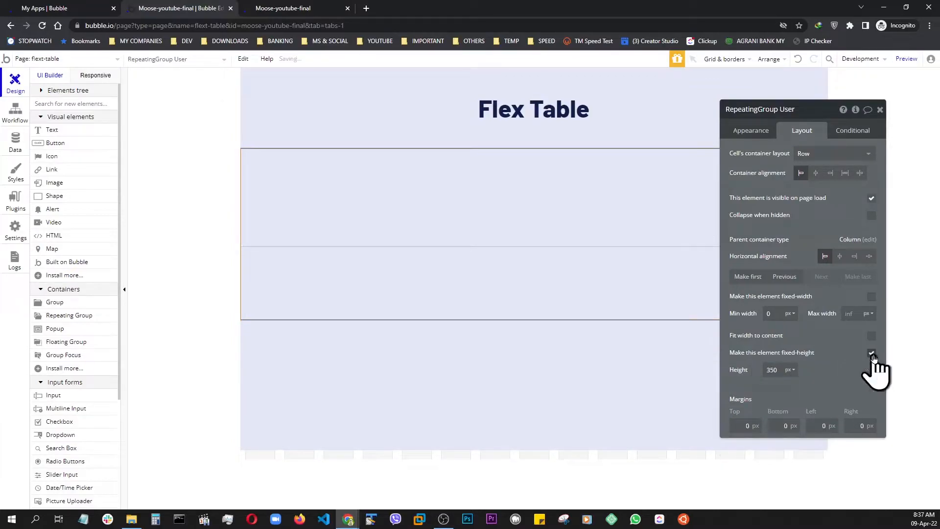
click(768, 369)
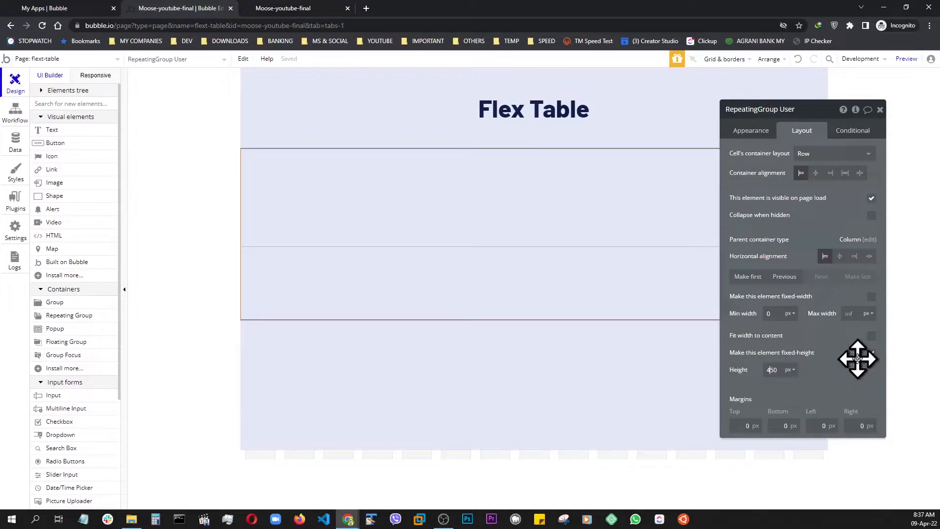
click(841, 369)
key(alt+Tab)
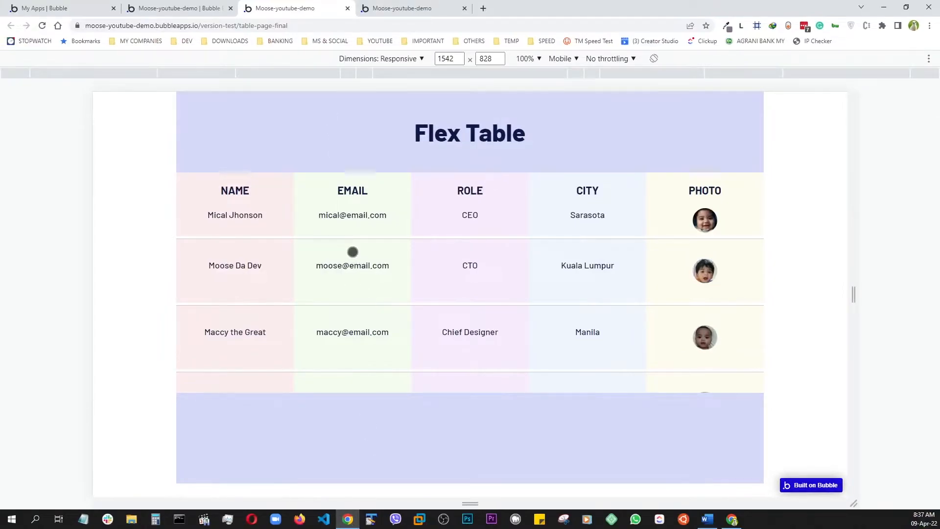
scroll(352, 252, down, 3)
key(alt+Tab)
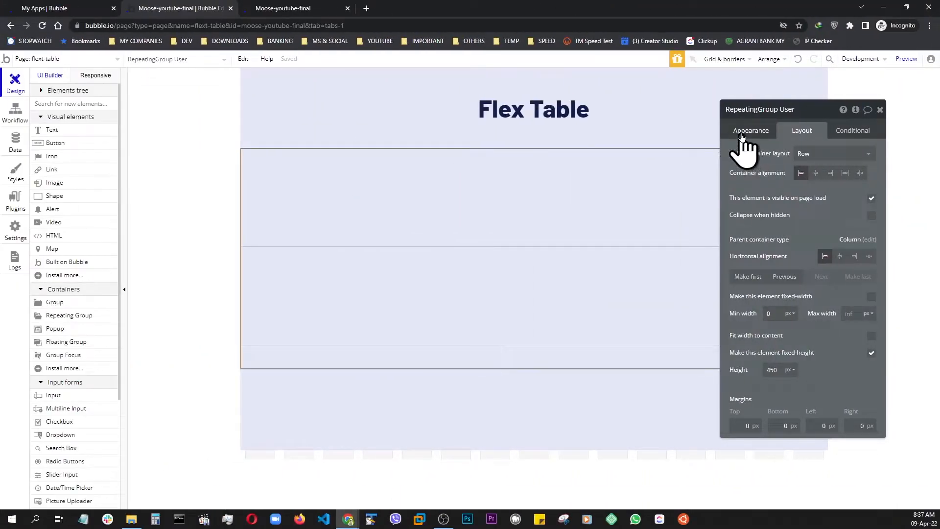
Remove the linked style from the repeating group and give it a flat white (#FFFFFF) background.
click(742, 134)
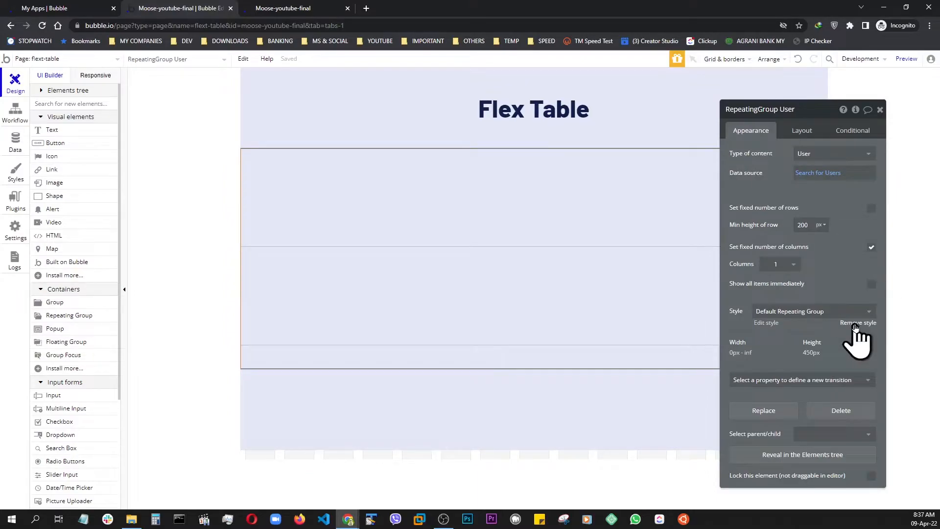
click(854, 325)
click(833, 381)
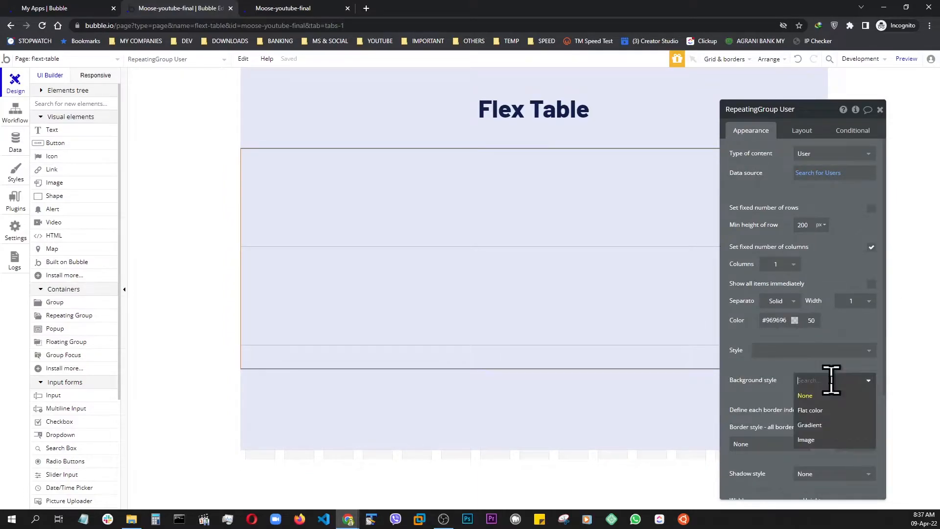
click(813, 410)
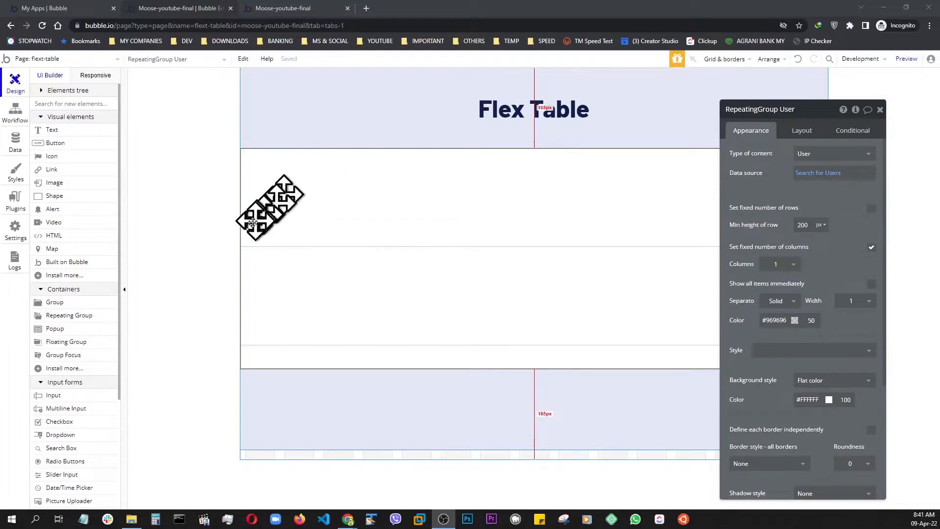
Add a group inside the repeating group's first cell, rename it Group NAME and set its container layout to Column.
click(802, 132)
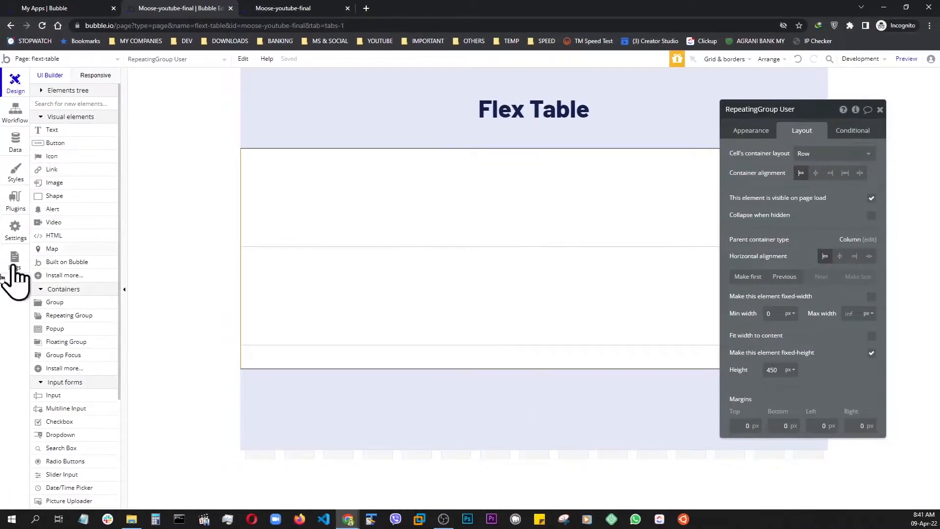
click(54, 303)
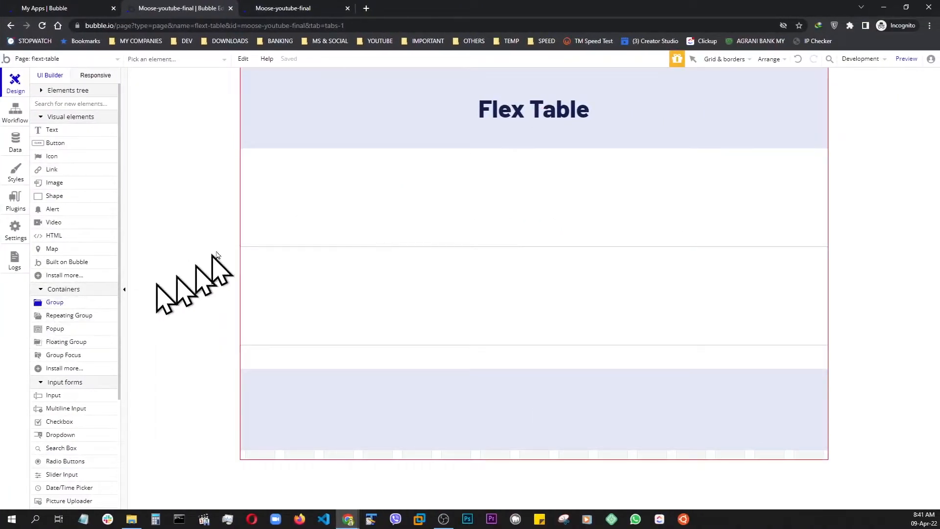
click(310, 200)
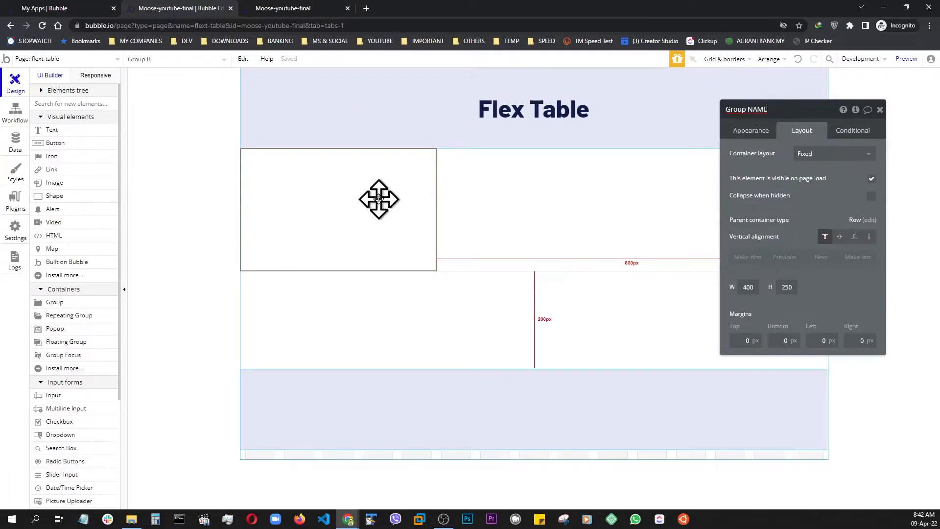
click(806, 153)
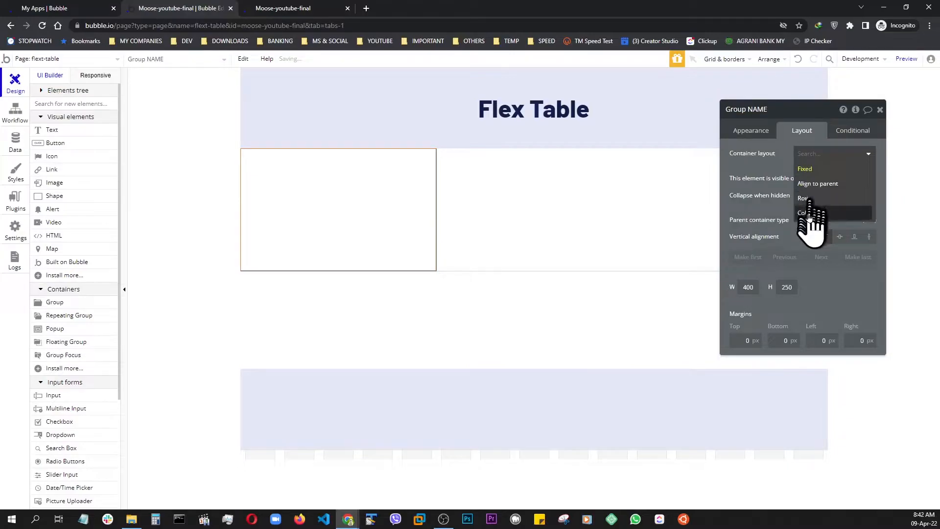
click(808, 214)
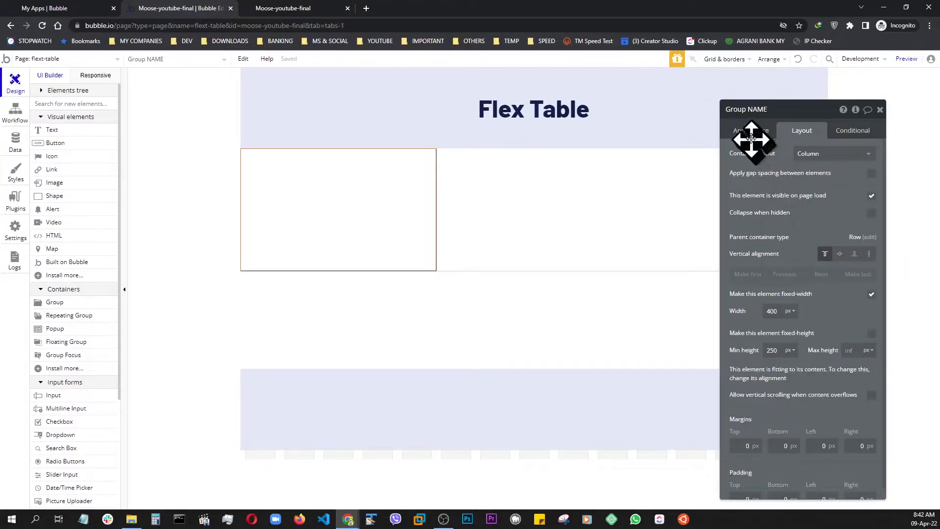
Remove the linked style from Group NAME and give it a flat light pink background, #F7E8E8.
click(747, 131)
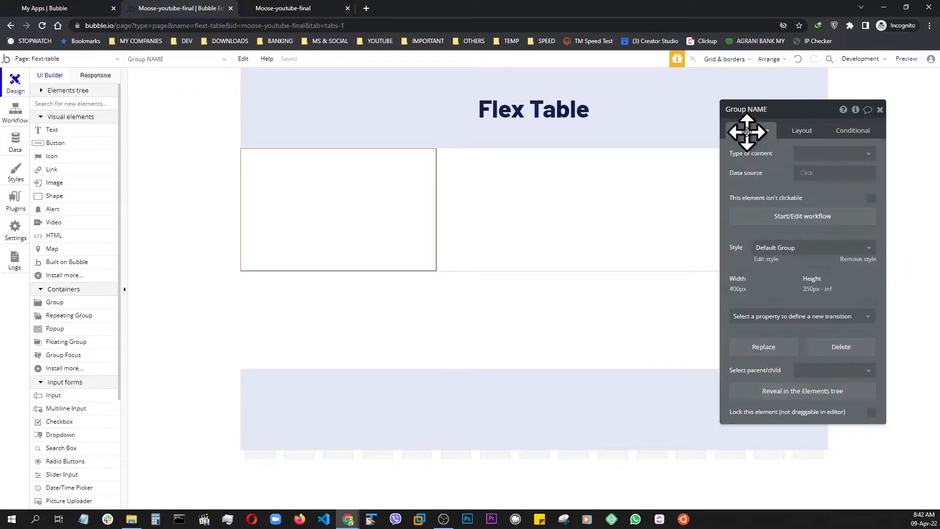
click(852, 260)
click(814, 278)
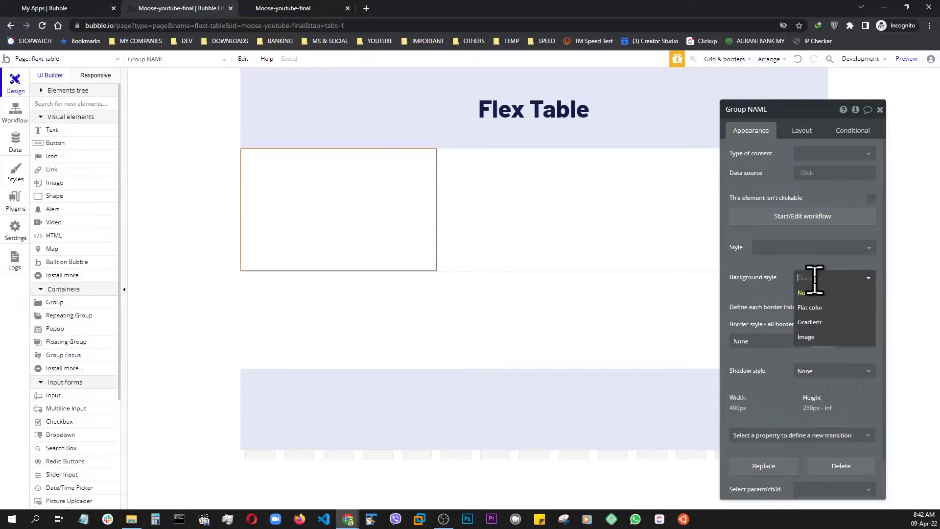
click(810, 309)
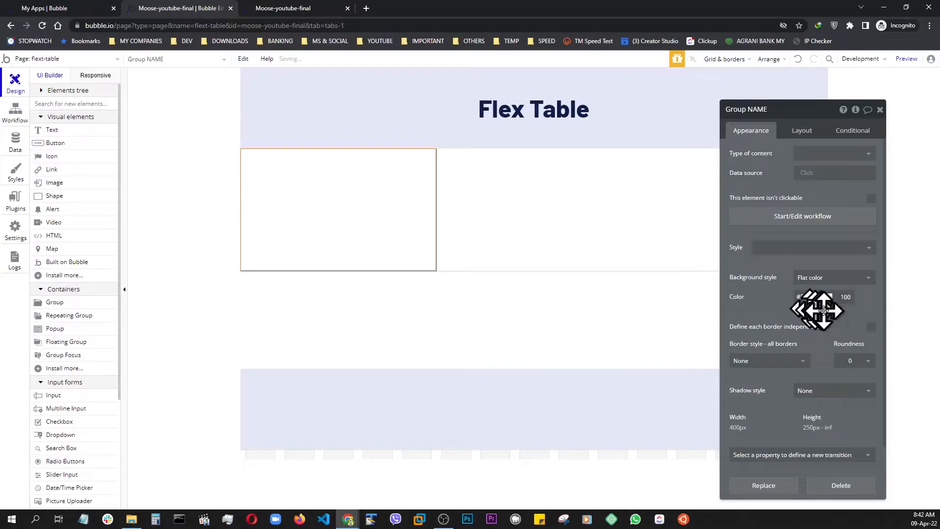
click(828, 297)
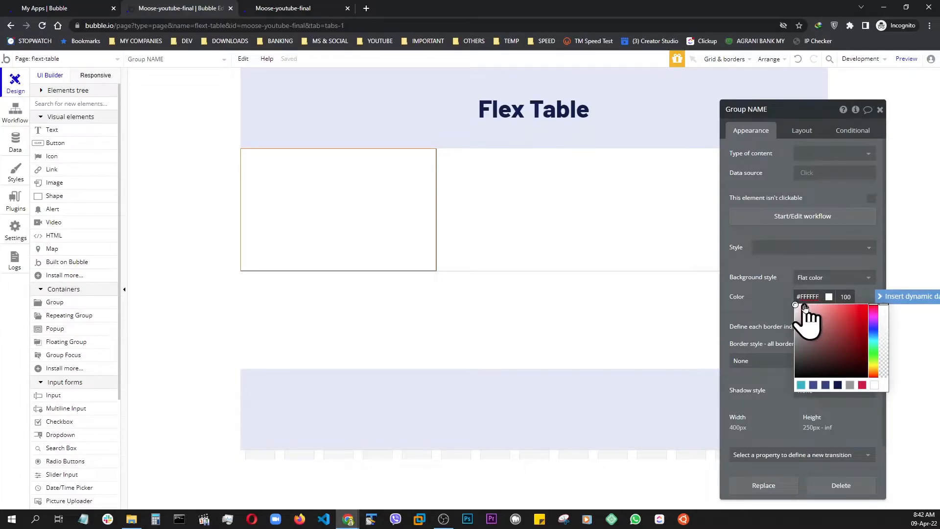
click(803, 305)
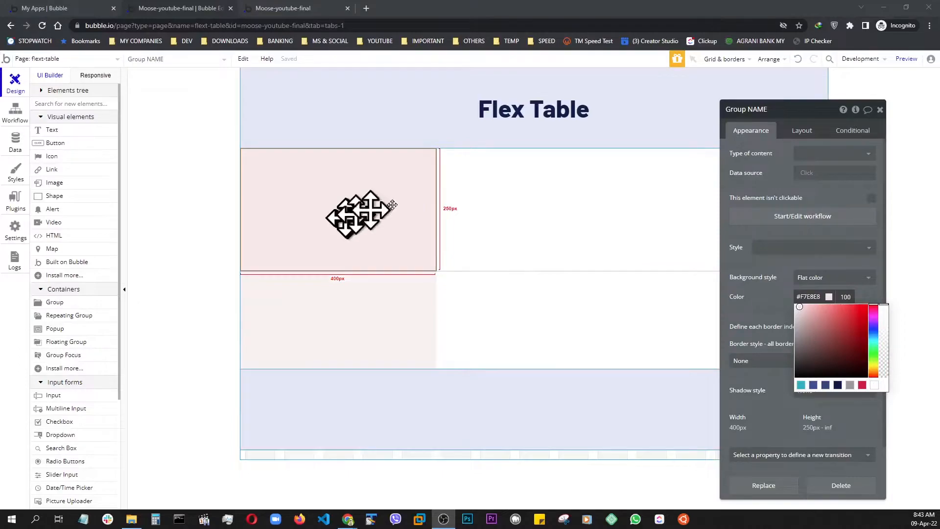
Set Group NAME's type of content to User and its data source to Current cell's User.
click(805, 154)
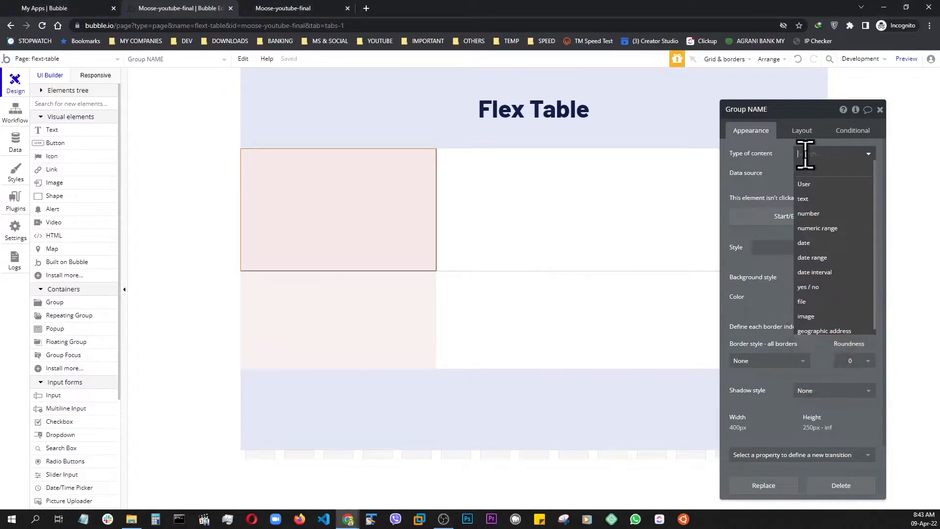
click(812, 184)
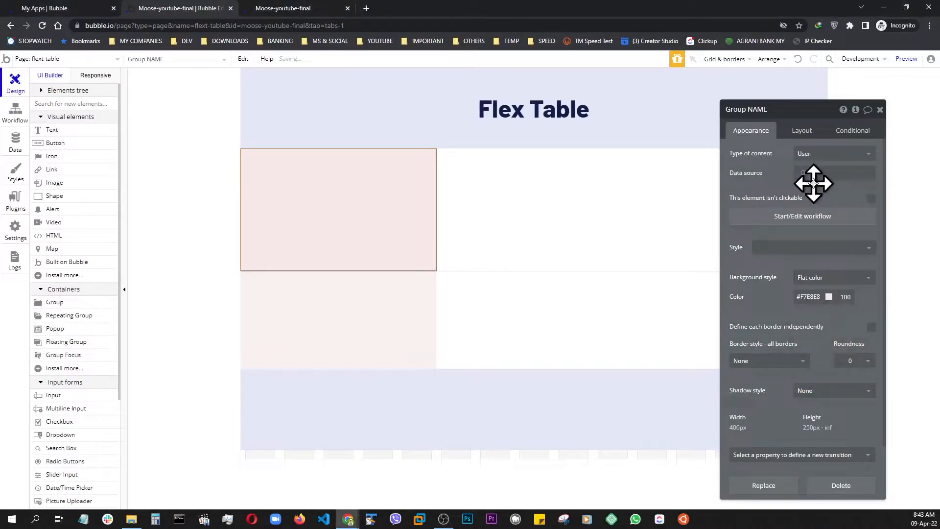
click(807, 174)
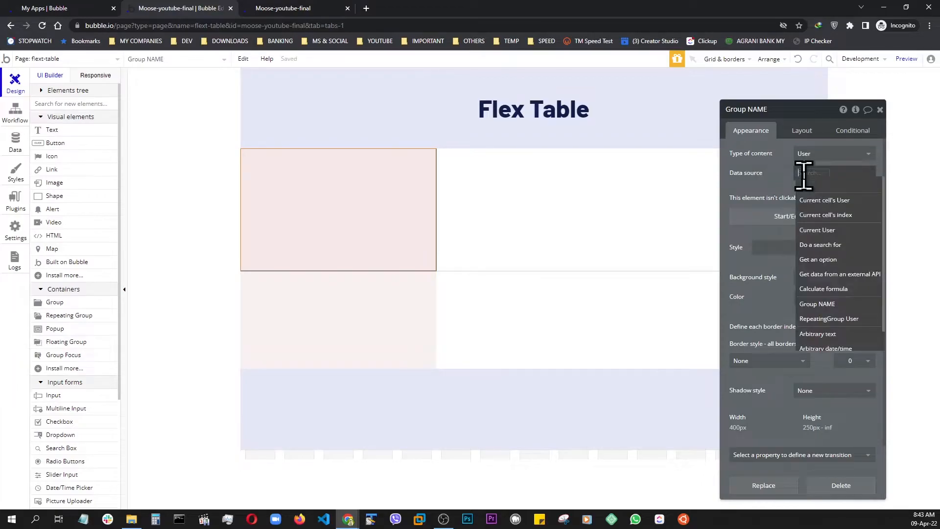
click(823, 206)
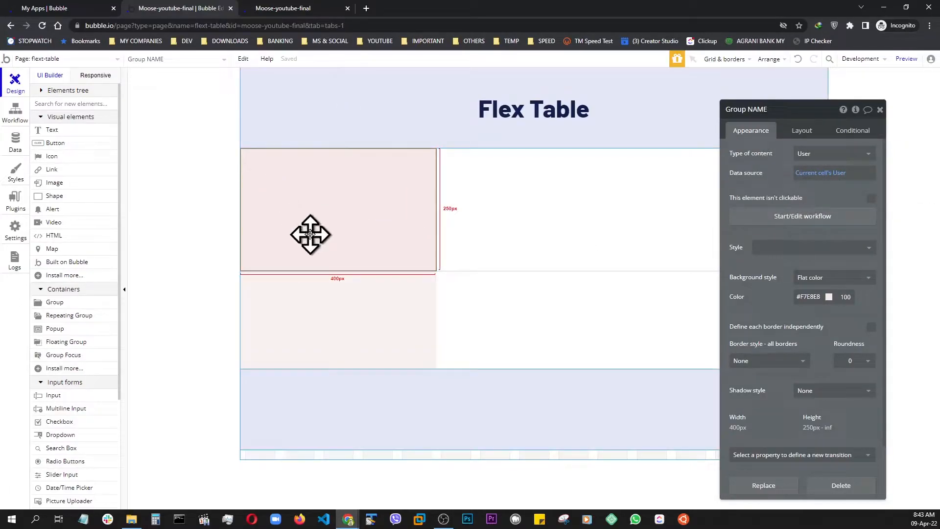
Turn off the fixed width of Group NAME and set its minimum width to 0 px.
click(807, 131)
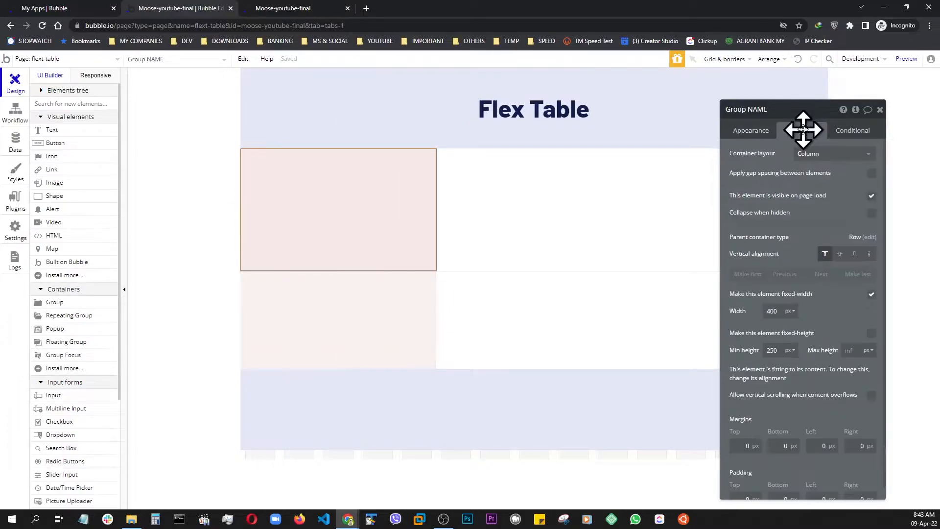
click(872, 295)
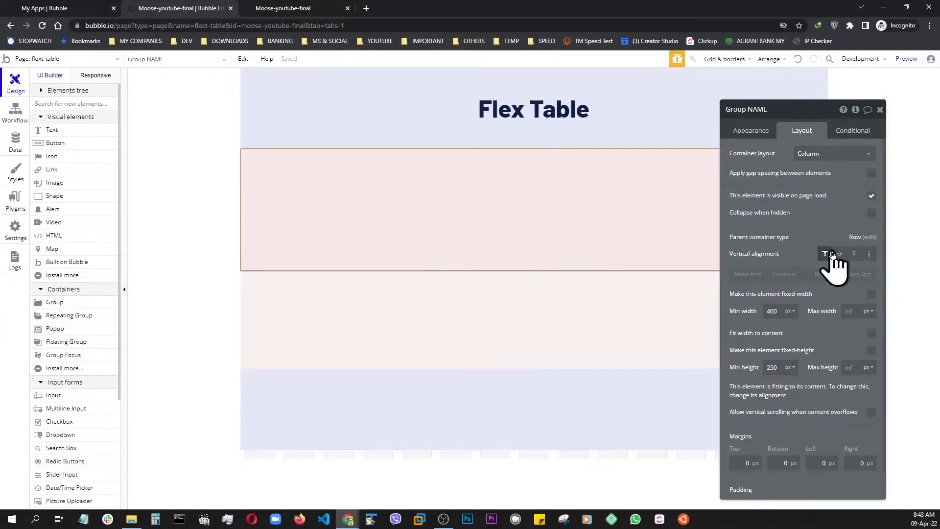
click(775, 311)
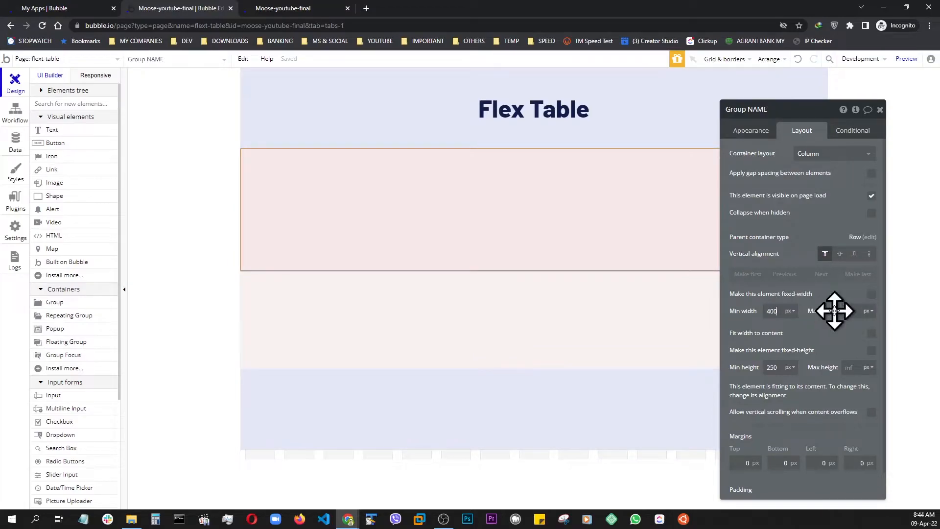
key(BackSpace)
key(BackSpace)
text(0)
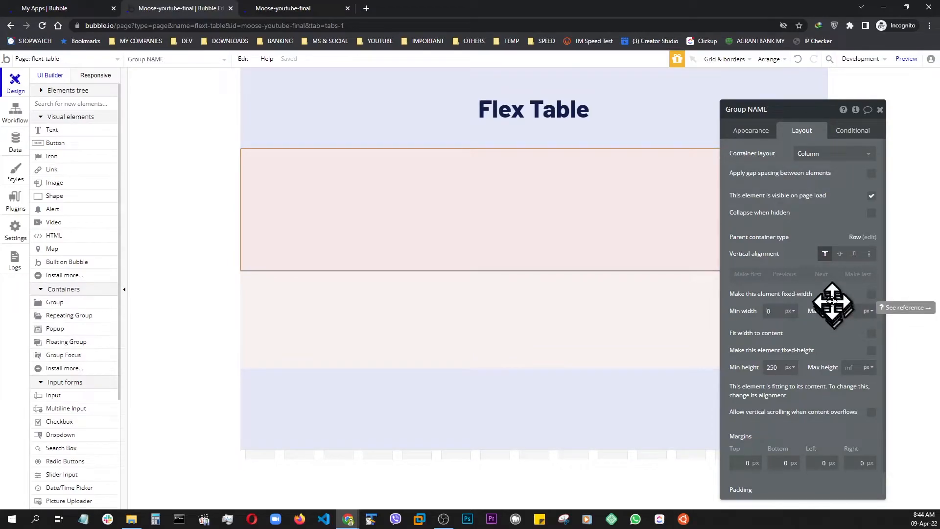